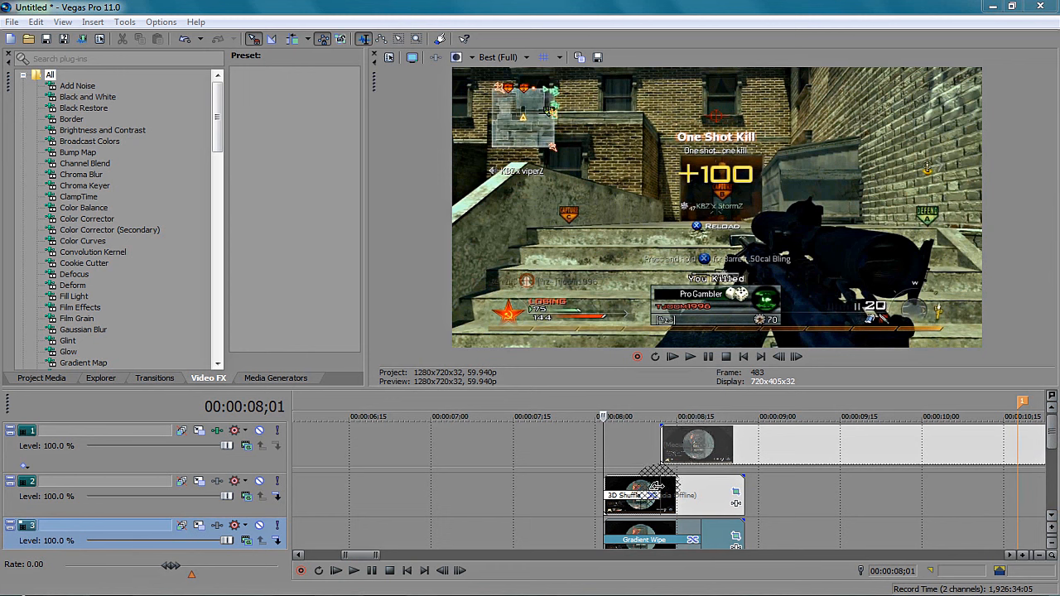
Remove the 3D Shuffle transition from the start of the track 2 clip and advance frame by frame to 00:00:08;11
left_click_drag(659, 486, 605, 489)
key("Right")
key("Right")
key("Right")
key("Right")
key("Right")
key("Right")
key("Right")
key("Right")
key("Right")
key("Right")
key("Right")
key("Right")
key("Right")
key("Right")
key("Right")
key("Right")
key("Right")
key("Right")
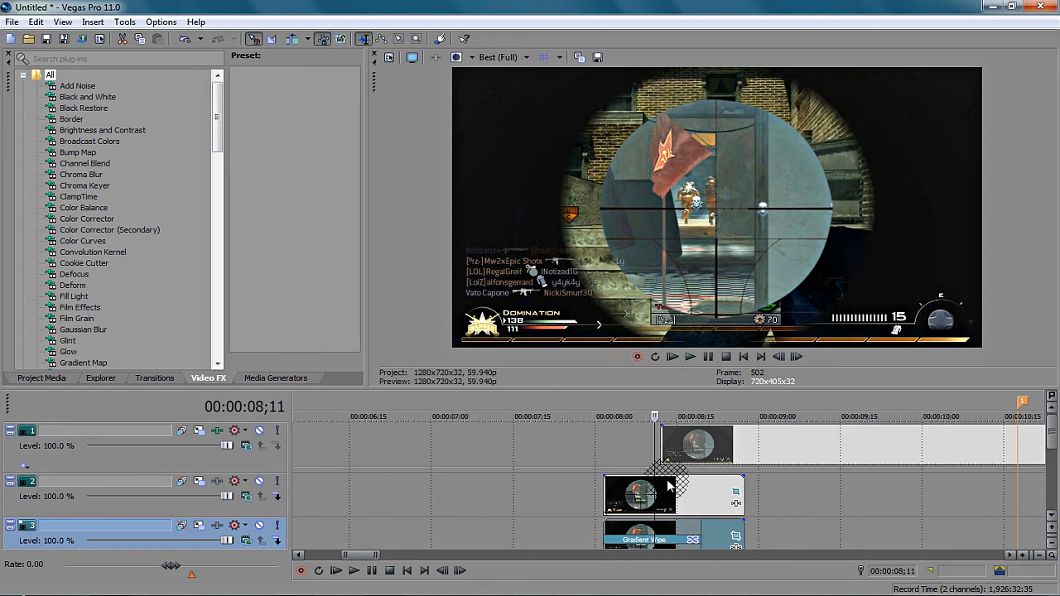
With track 2 muted, shift the track 1 clip 4 frames later and 2 frames back, and unmute track 2
left_click(259, 481)
key("Right")
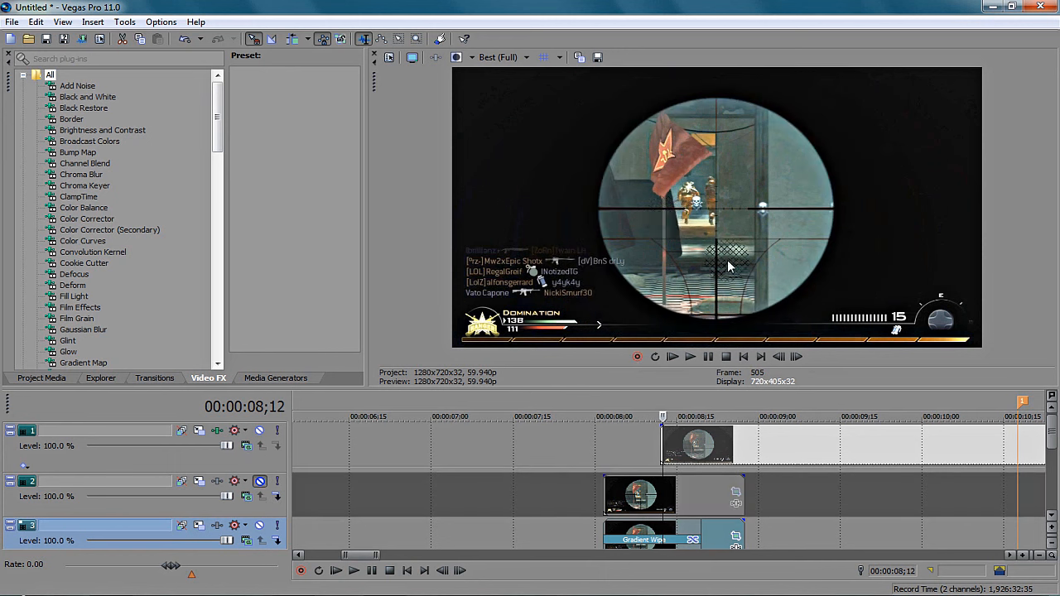
left_click_drag(696, 455, 718, 456)
key("Right")
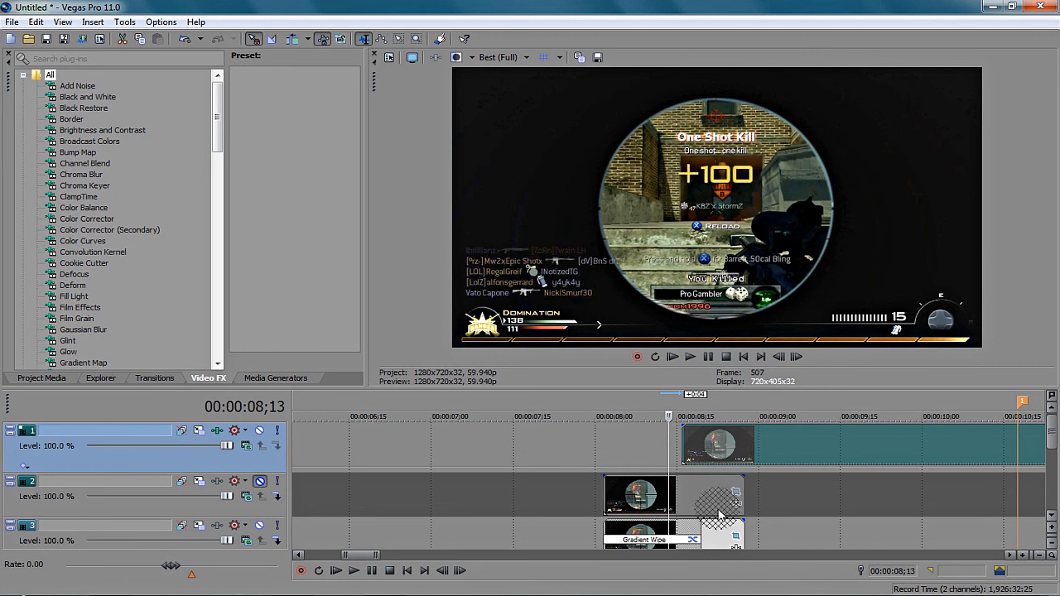
left_click_drag(710, 452, 680, 396)
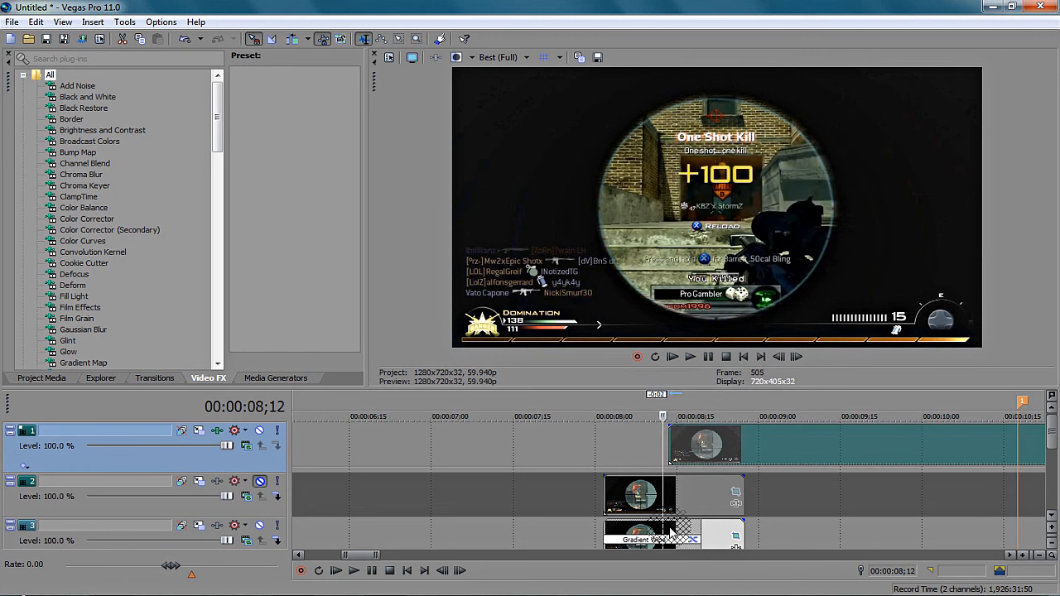
left_click(260, 482)
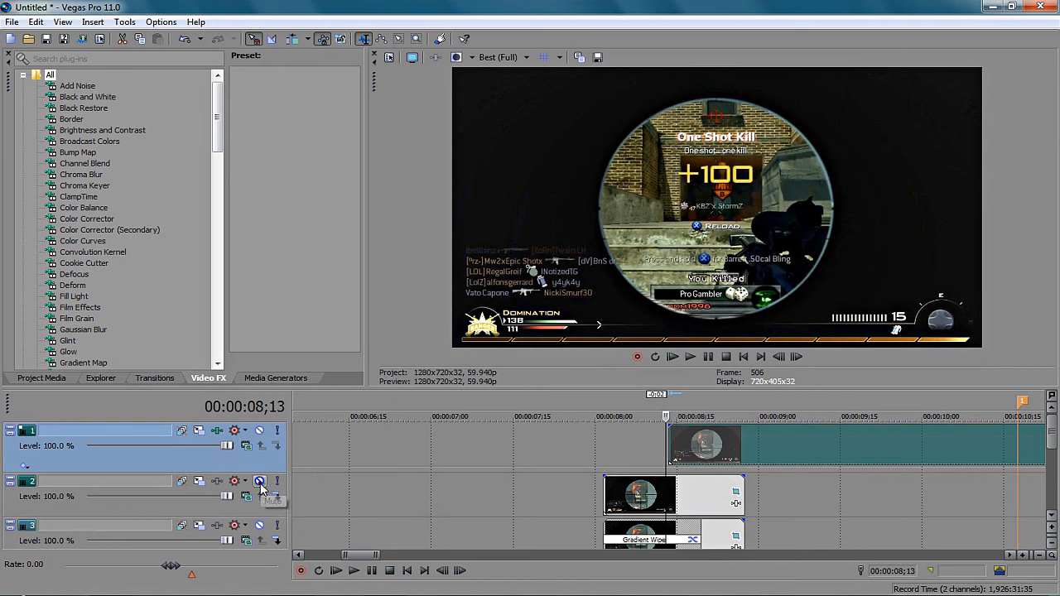
Apply the 3D Blinds Slot Machine transition to the start of the track 2 clip and shorten it to end near the track 1 clip's start
left_click(620, 495)
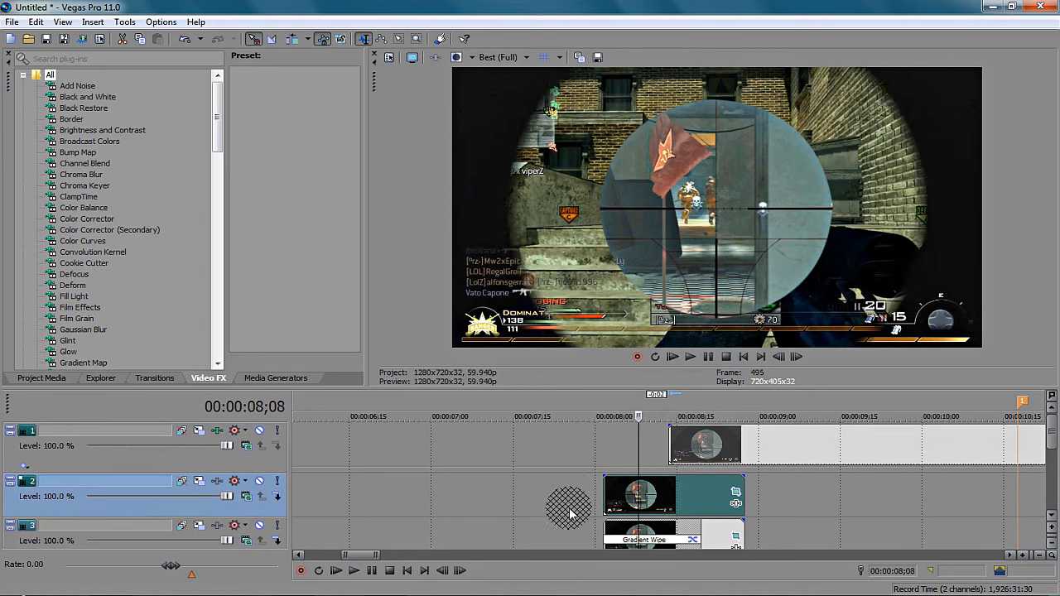
left_click(606, 497)
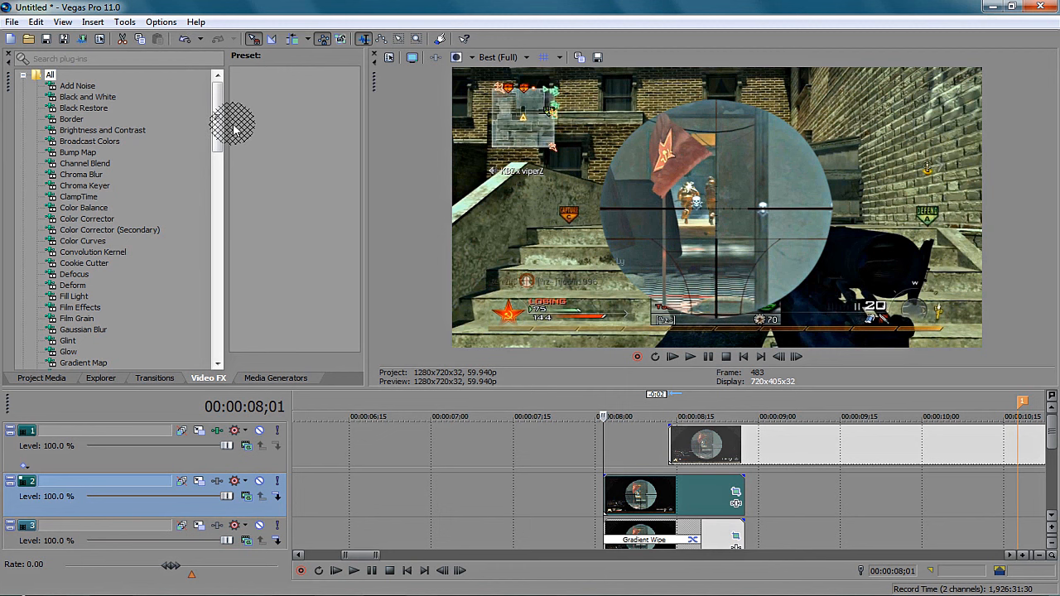
left_click(154, 378)
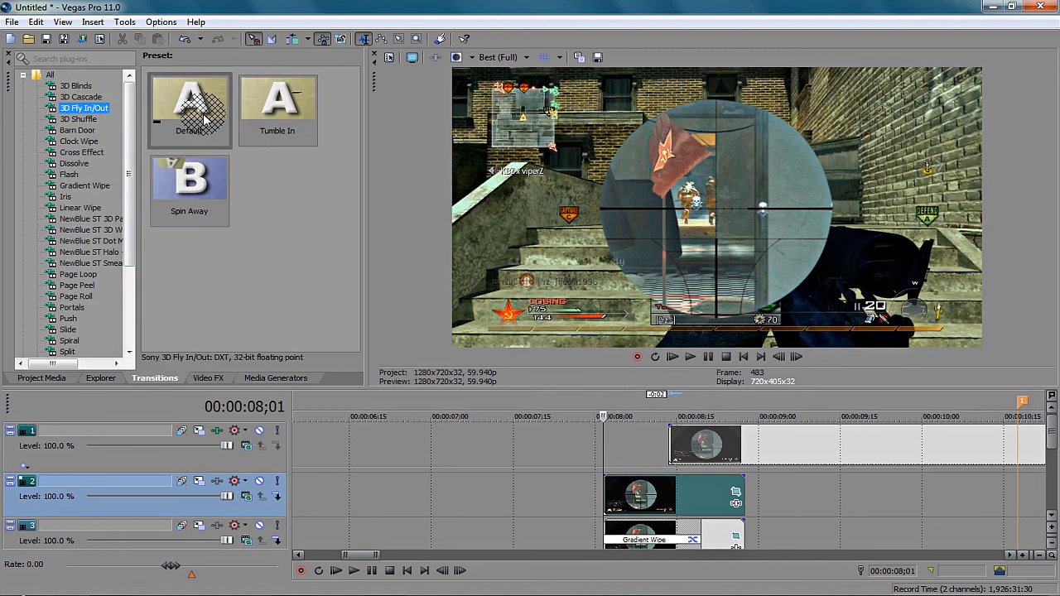
left_click(76, 85)
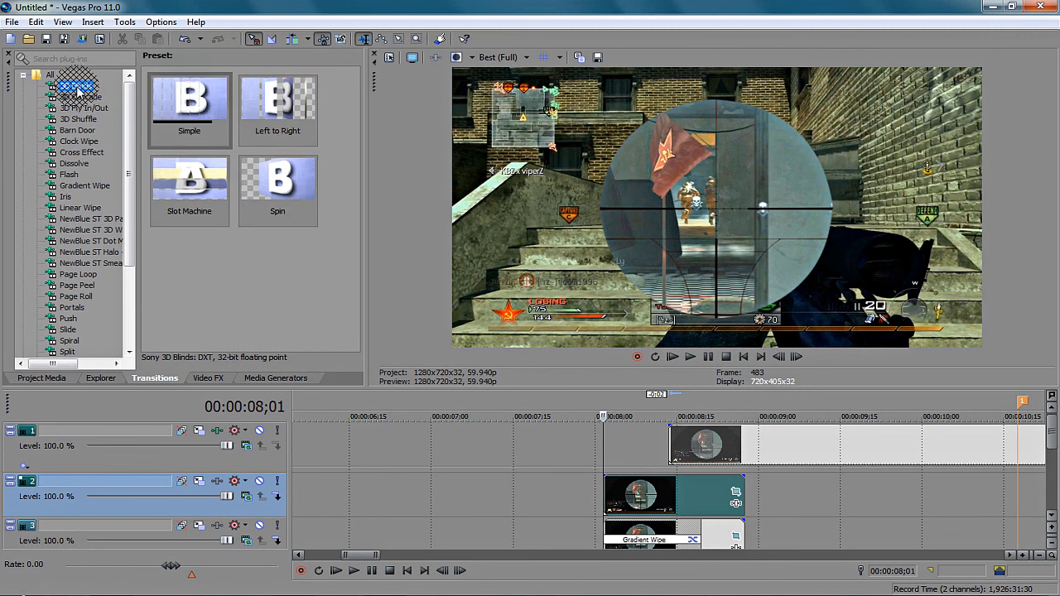
left_click_drag(188, 186, 604, 498)
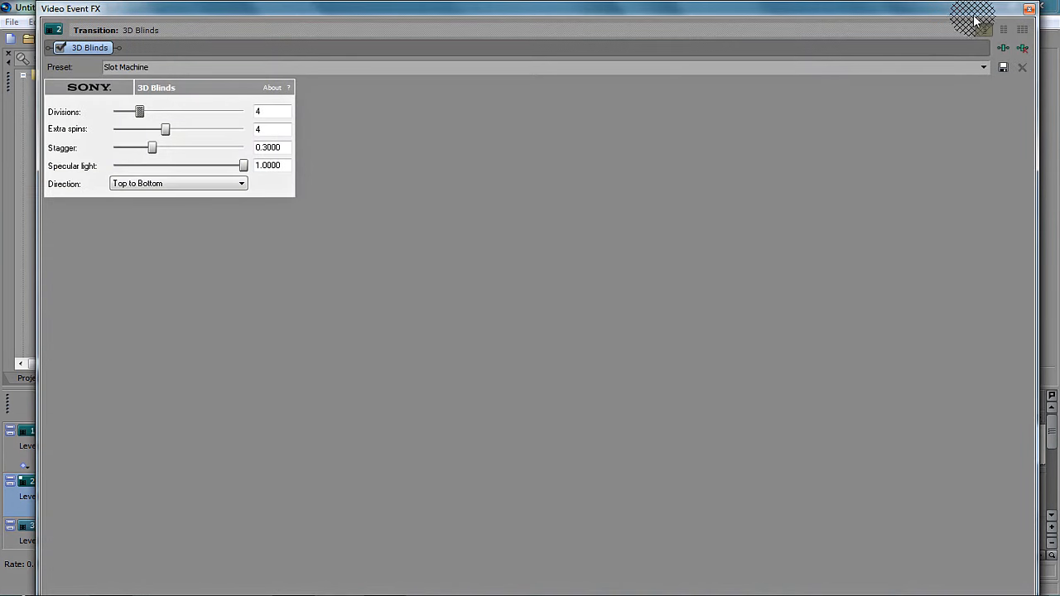
left_click(1029, 10)
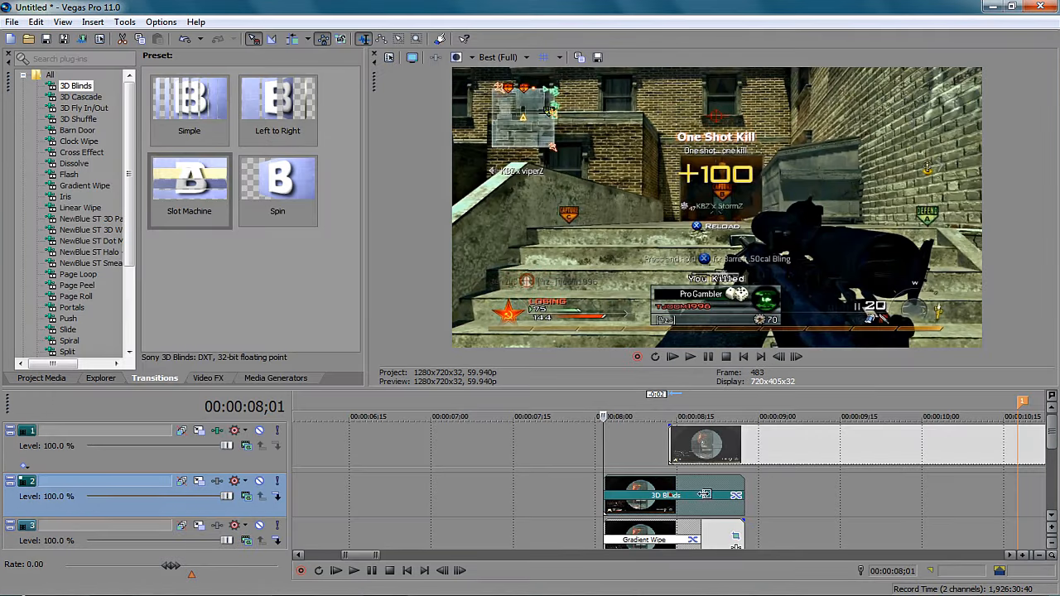
left_click_drag(740, 475, 651, 475)
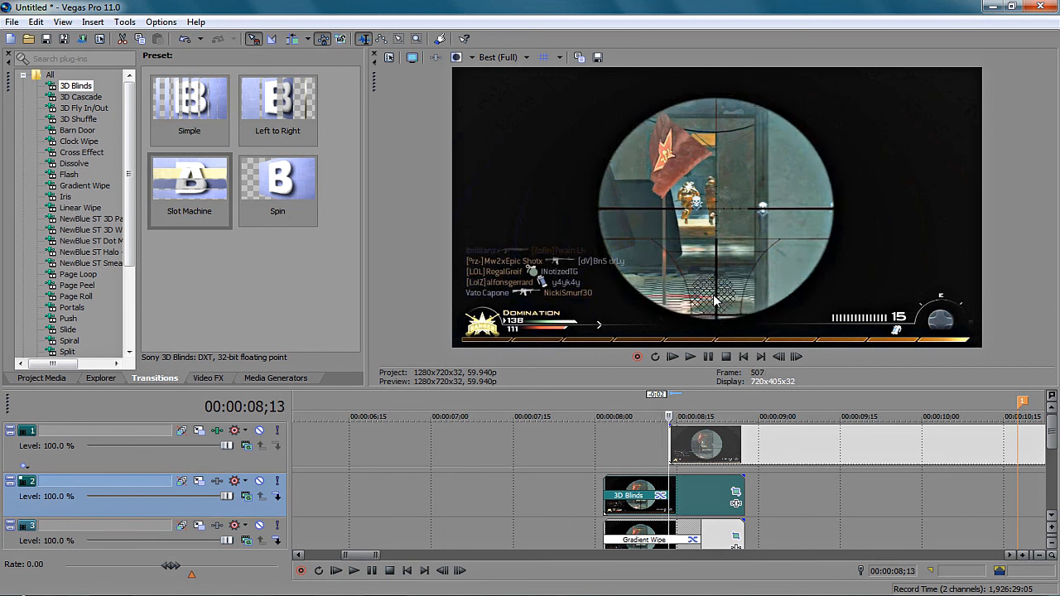
Step through the frames around the end of the 3D Blinds transition to check how it meets the track 1 clip
key("Left")
key("Left")
key("Left")
key("Right")
key("Left")
key("Right")
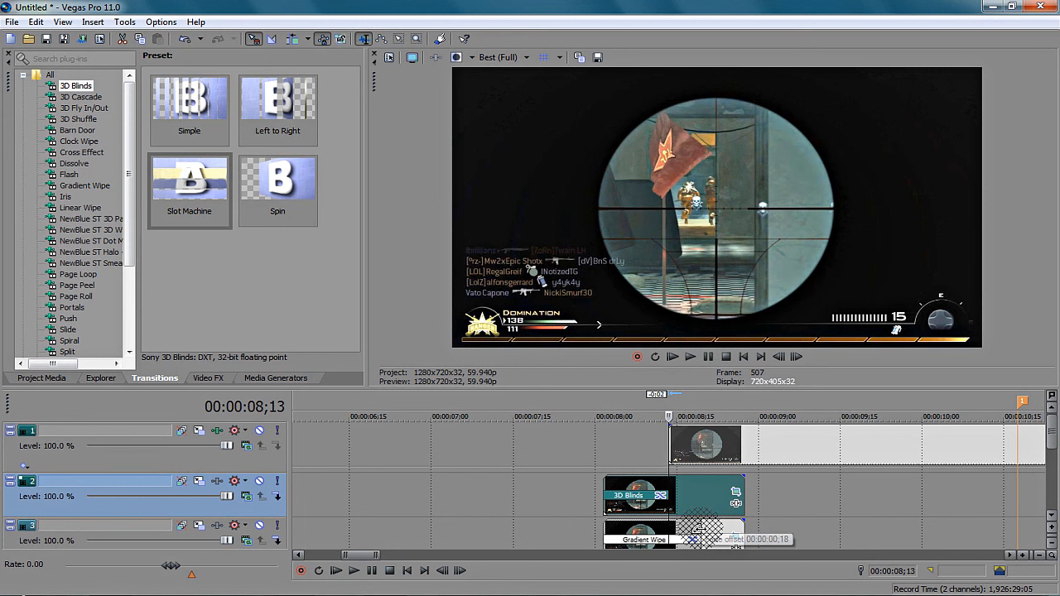
key("Left")
mouse_move(700, 530)
left_mouse_down()
mouse_move(651, 491)
mouse_move(509, 485)
mouse_move(659, 480)
mouse_move(577, 473)
mouse_move(447, 386)
mouse_move(743, 560)
left_mouse_up()
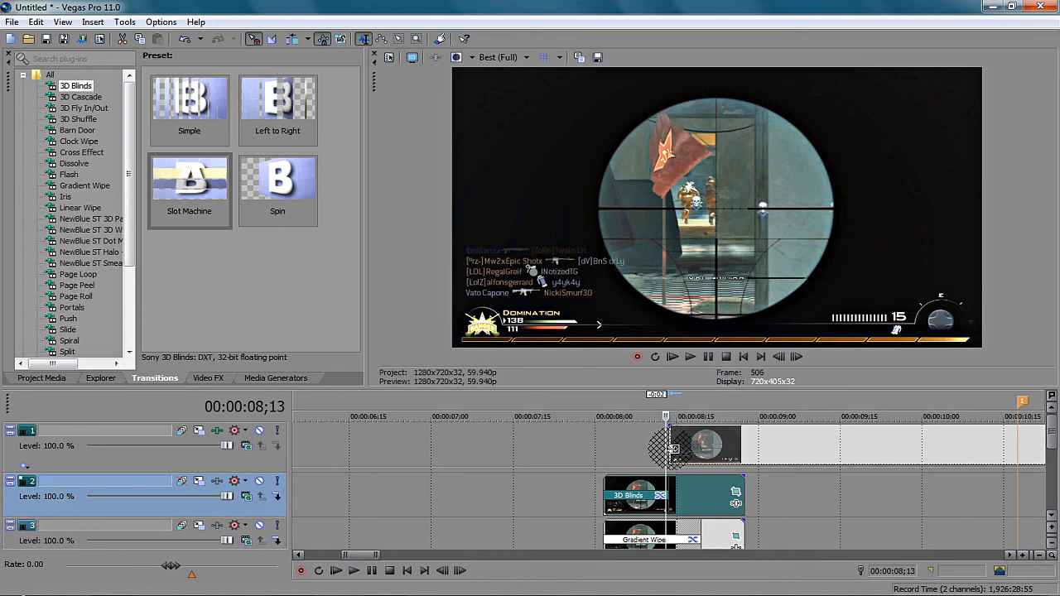
mouse_move(663, 447)
left_mouse_down()
mouse_move(561, 450)
mouse_move(776, 393)
mouse_move(478, 77)
left_mouse_up()
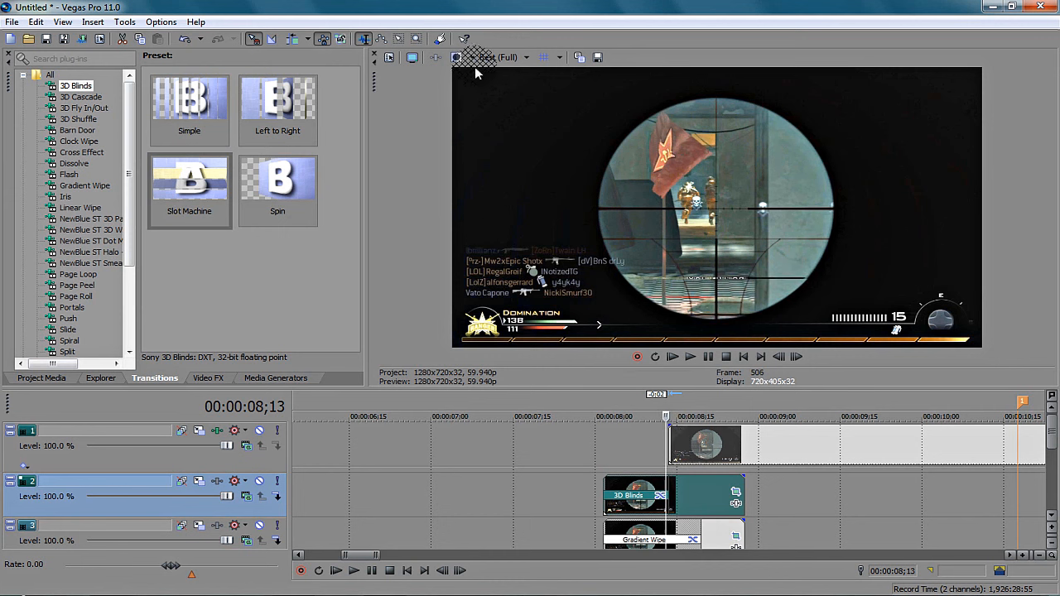
Set the video preview quality to Preview (Half)
left_click(501, 58)
mouse_move(512, 88)
left_click(625, 116)
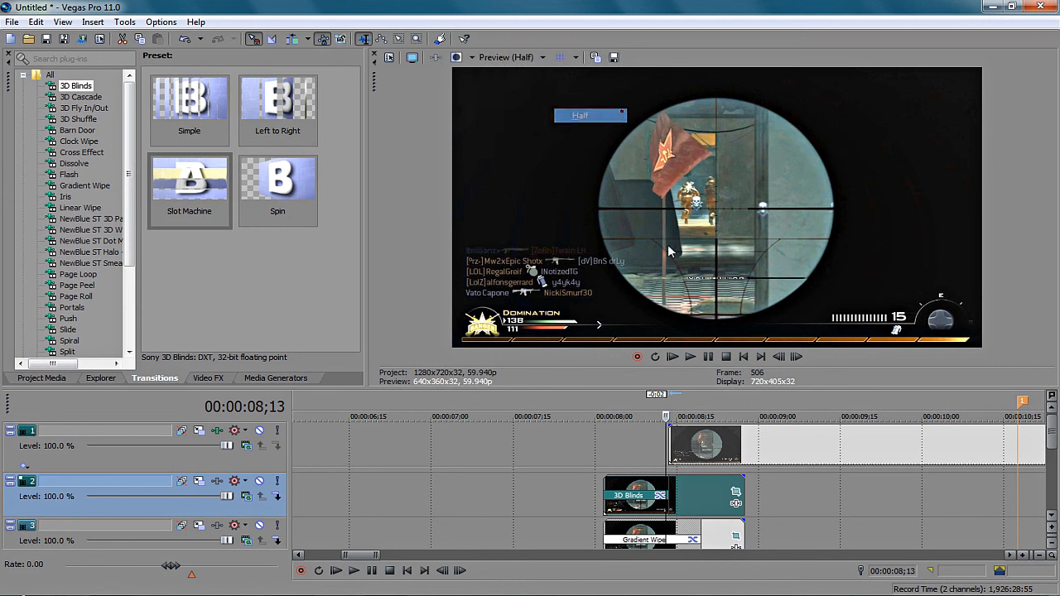
Set the playback region from 00:00:07;24 to 00:00:08;27 around the transition and play it back
left_click_drag(747, 399, 604, 424)
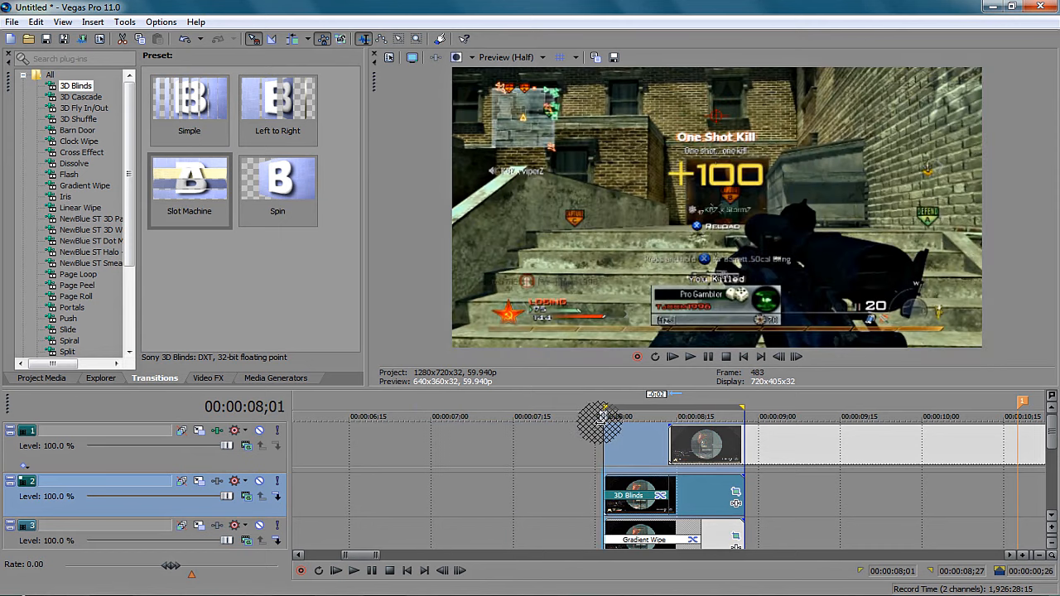
key("space")
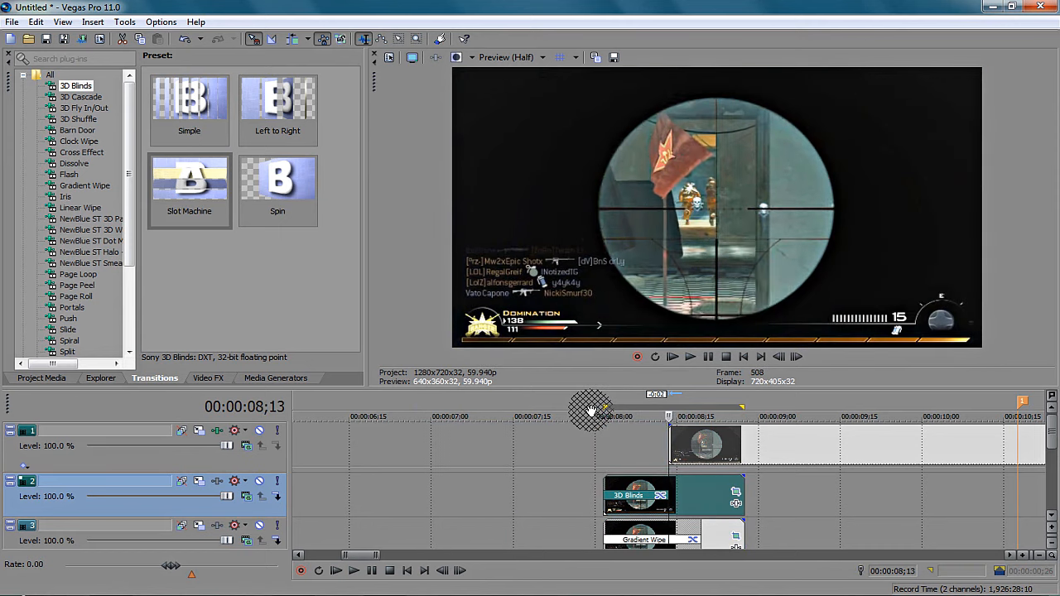
key("space")
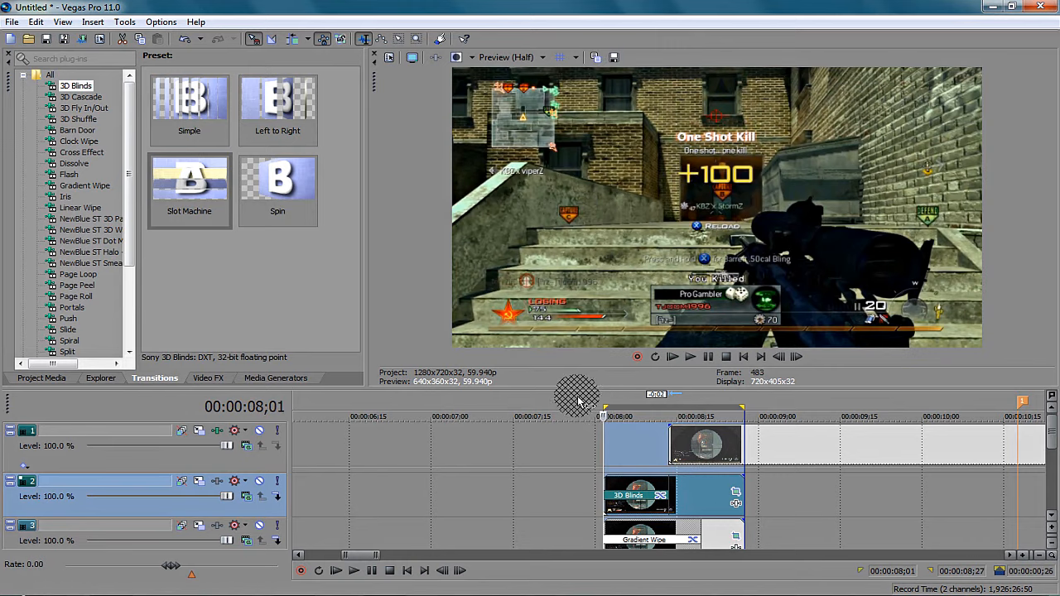
left_click_drag(594, 402, 747, 412)
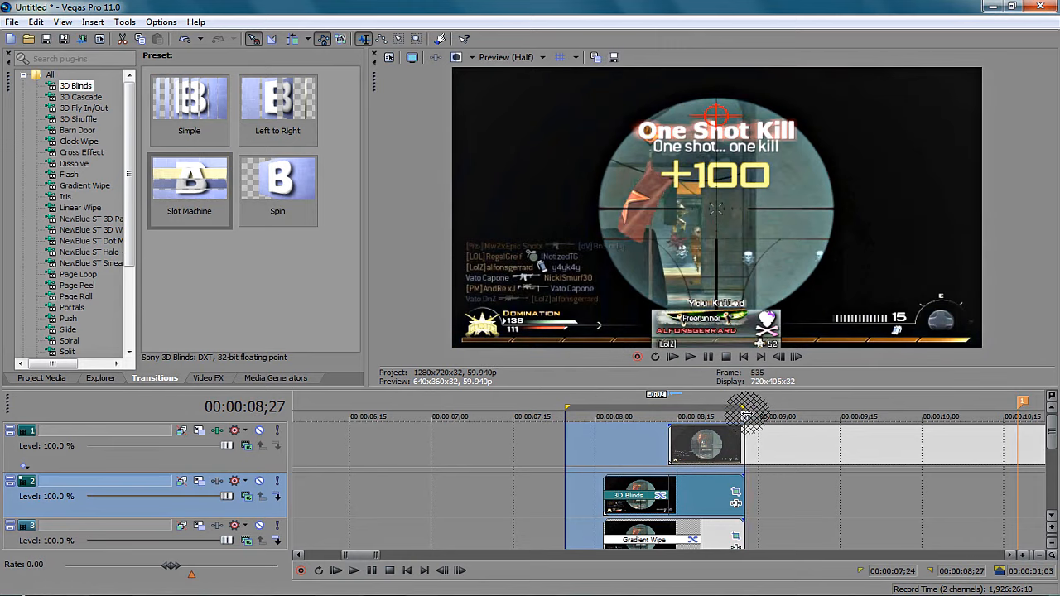
key("space")
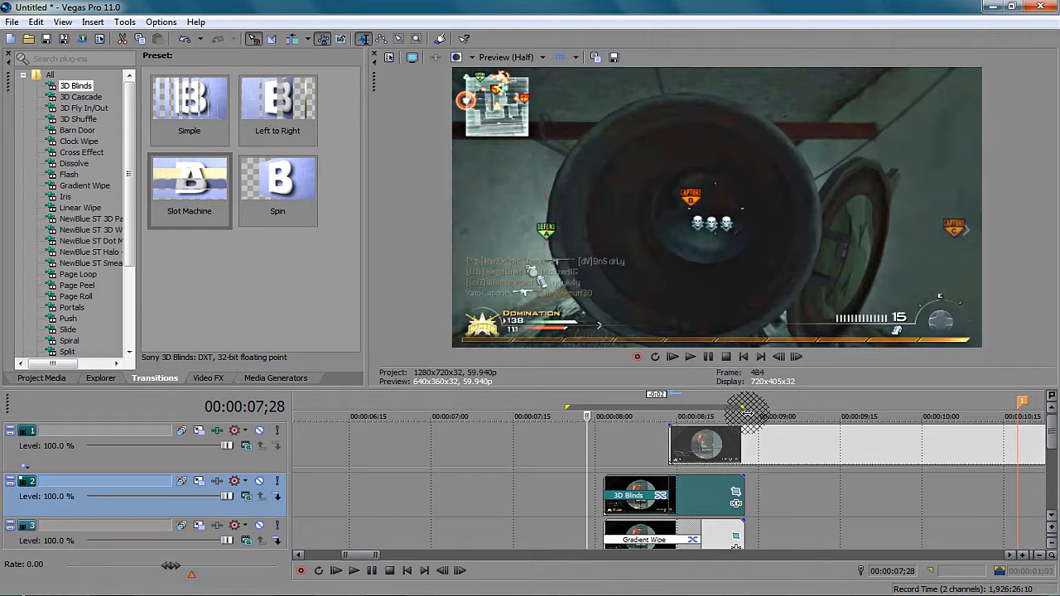
key("space")
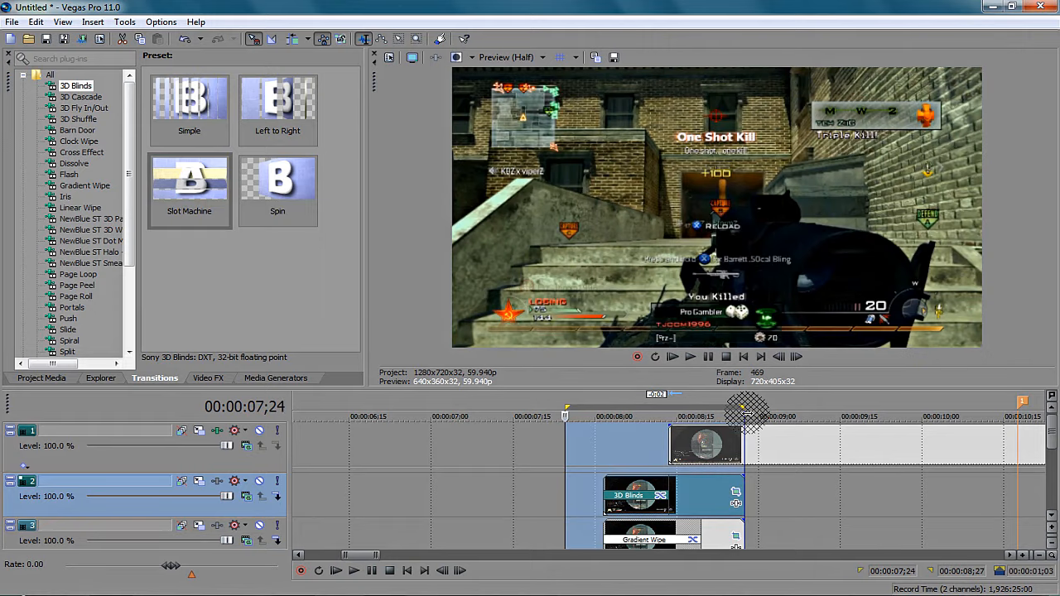
Replace the track 2 clip's transition with the 3D Blinds Left to Right preset, shortened to end near the track 1 clip's start
left_click(603, 489)
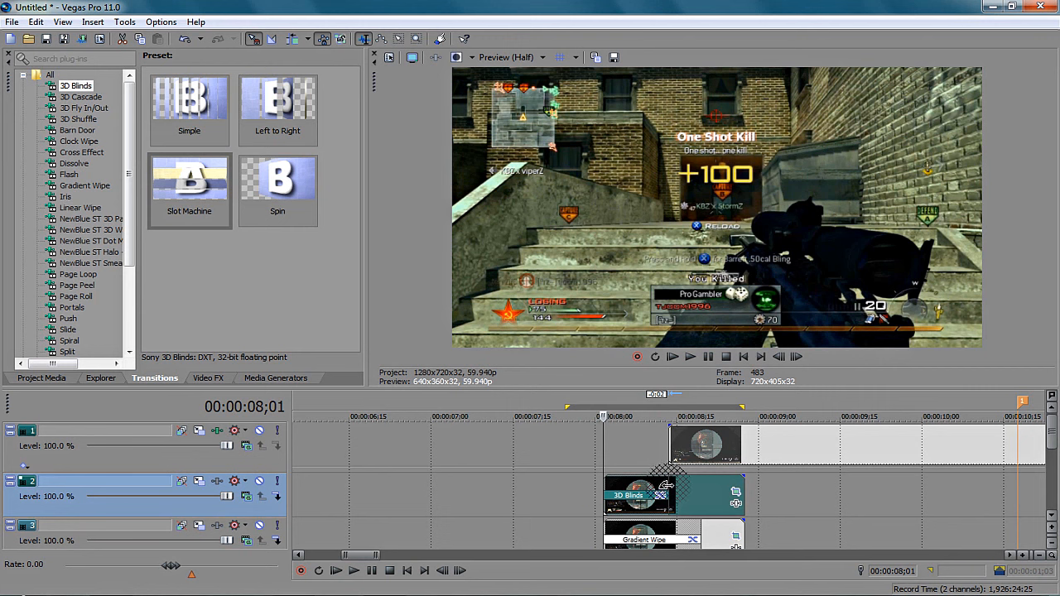
left_click_drag(664, 476, 606, 494)
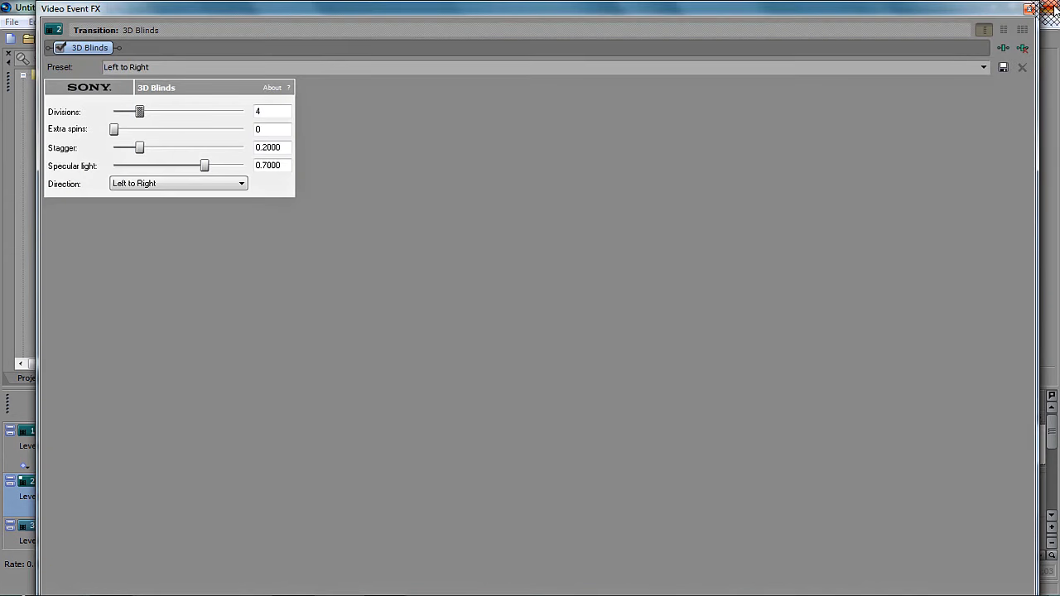
left_click(1029, 9)
mouse_move(739, 477)
left_mouse_down()
mouse_move(652, 466)
mouse_move(690, 464)
left_mouse_up()
Play back the selected region and inspect the Left to Right transition midway at 00:00:08;08
key("space")
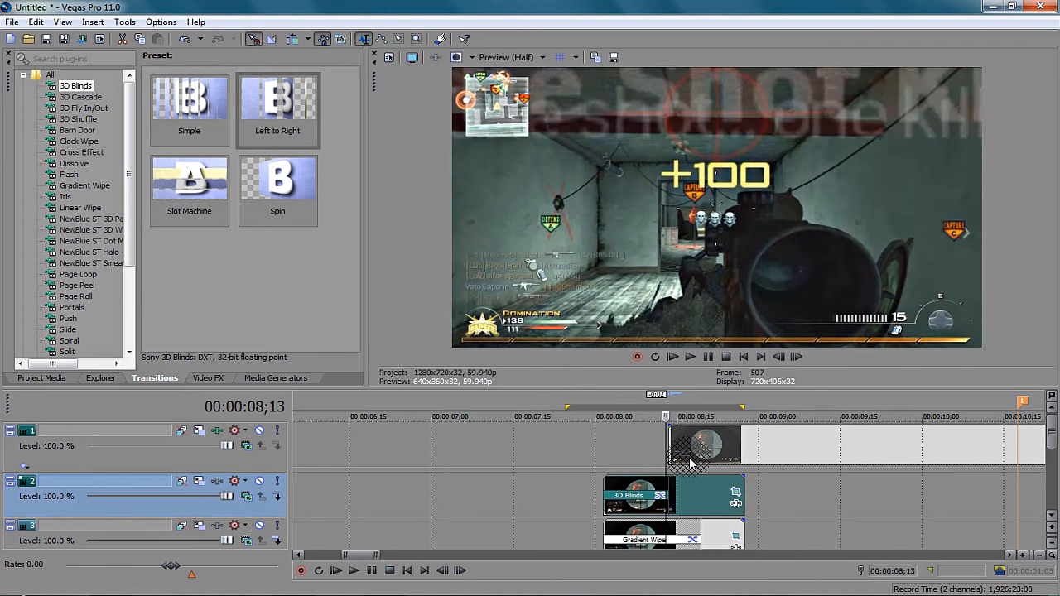
key("space")
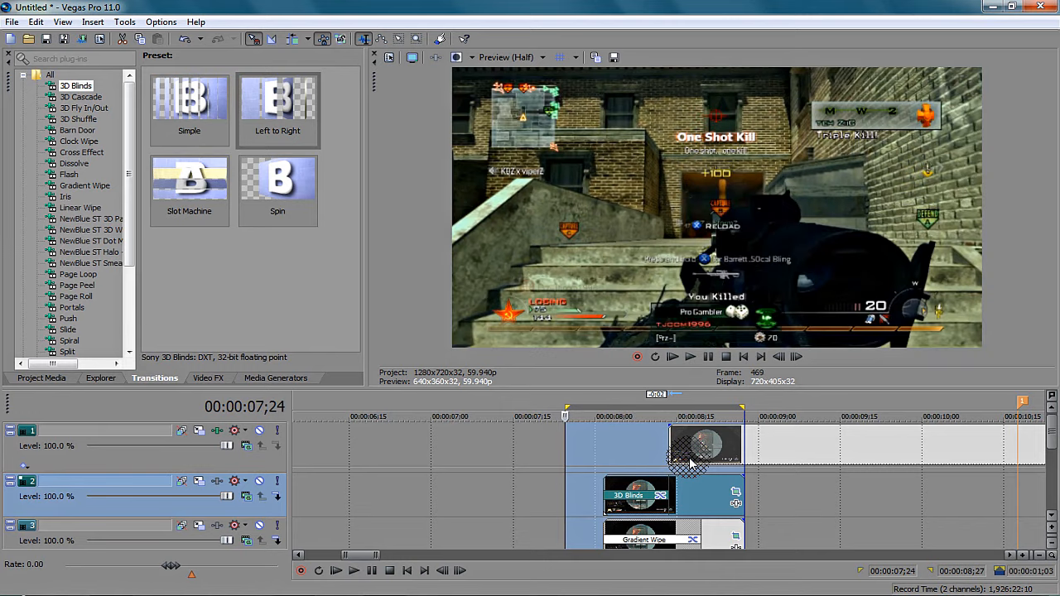
left_click(639, 462)
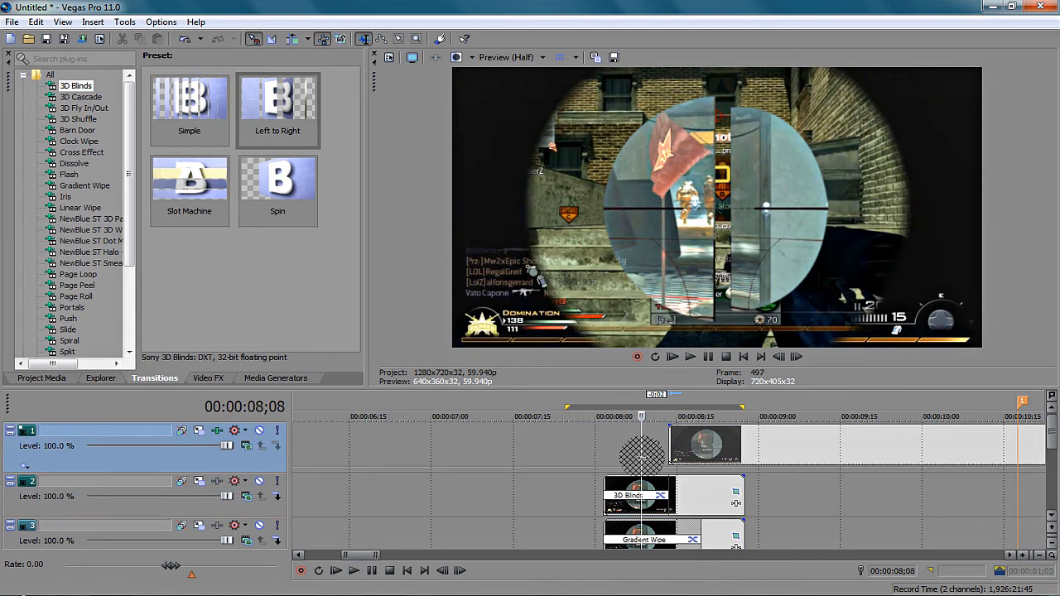
Try the track 1 clip 2 frames earlier in a playback of the region, and shift it 3 frames later
mouse_move(822, 199)
left_mouse_down()
mouse_move(817, 445)
mouse_move(804, 439)
mouse_move(743, 504)
mouse_move(688, 530)
mouse_move(700, 530)
mouse_move(684, 544)
mouse_move(702, 460)
mouse_move(694, 454)
left_mouse_up()
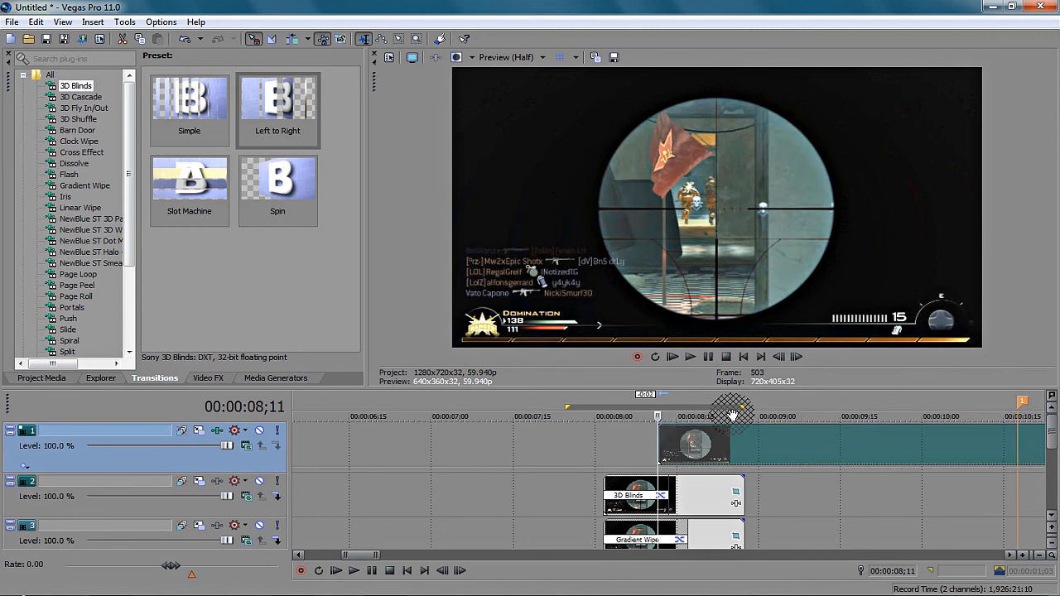
key("space")
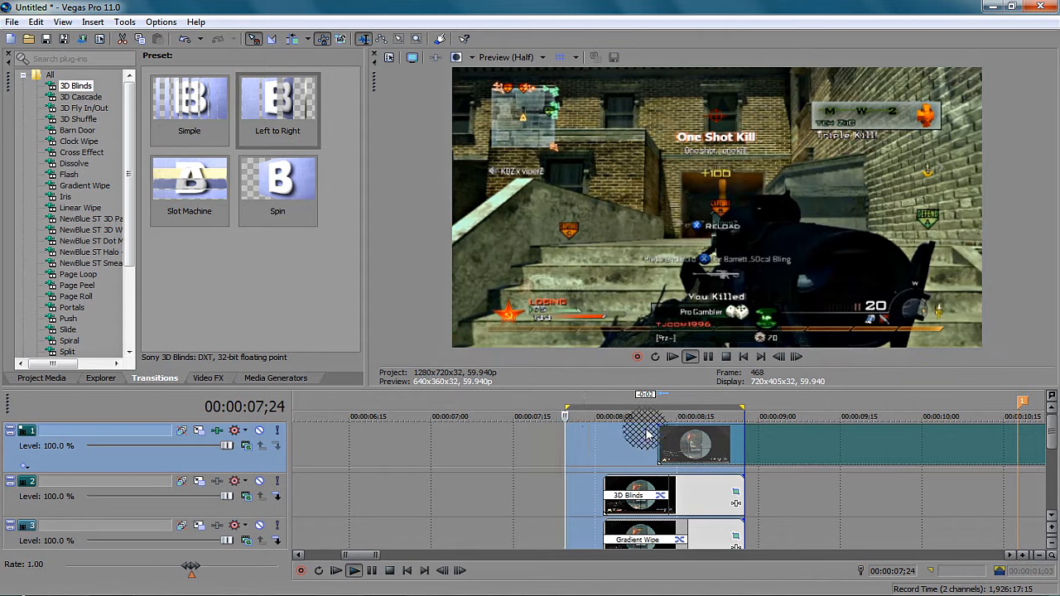
key("space")
left_click_drag(691, 450, 708, 456)
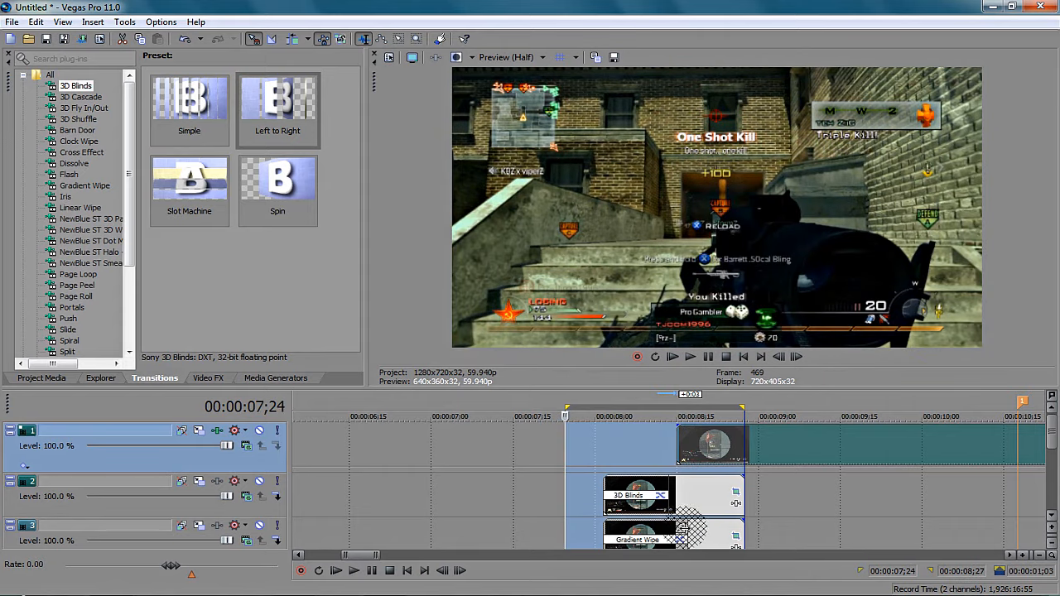
Replace the track 2 clip's 3D Blinds transition with the 3D Cascade Top to Bottom preset, shortened to end at the track 1 clip's start
left_click_drag(685, 531, 604, 494)
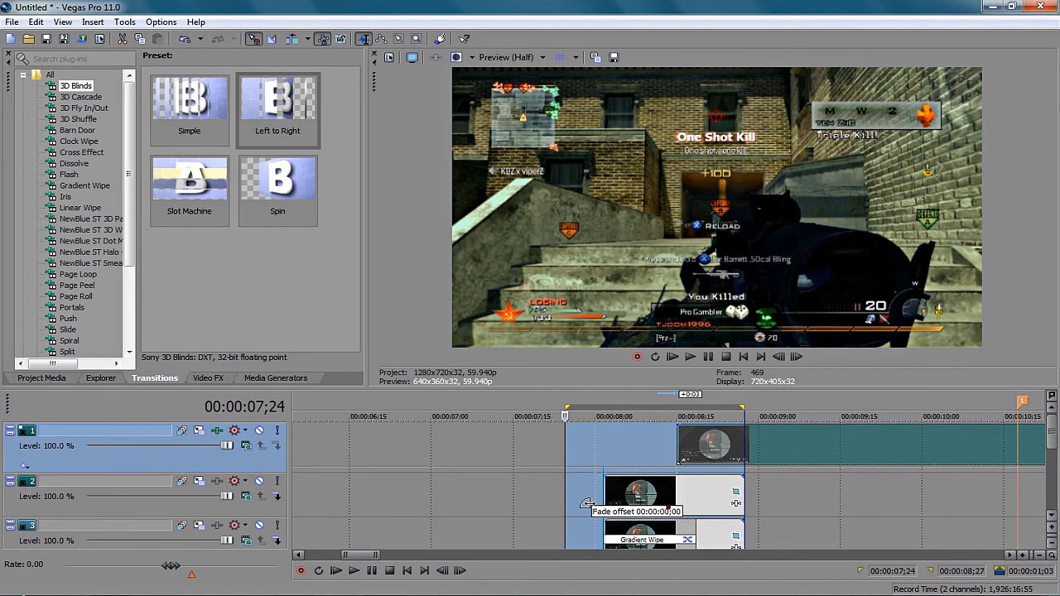
left_click(81, 97)
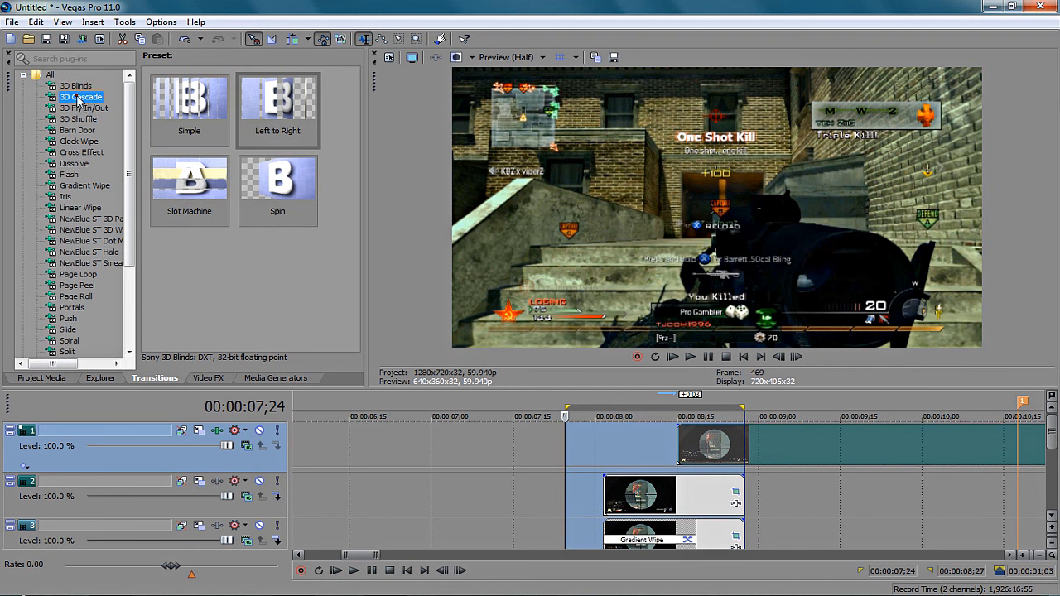
left_click_drag(181, 128, 606, 492)
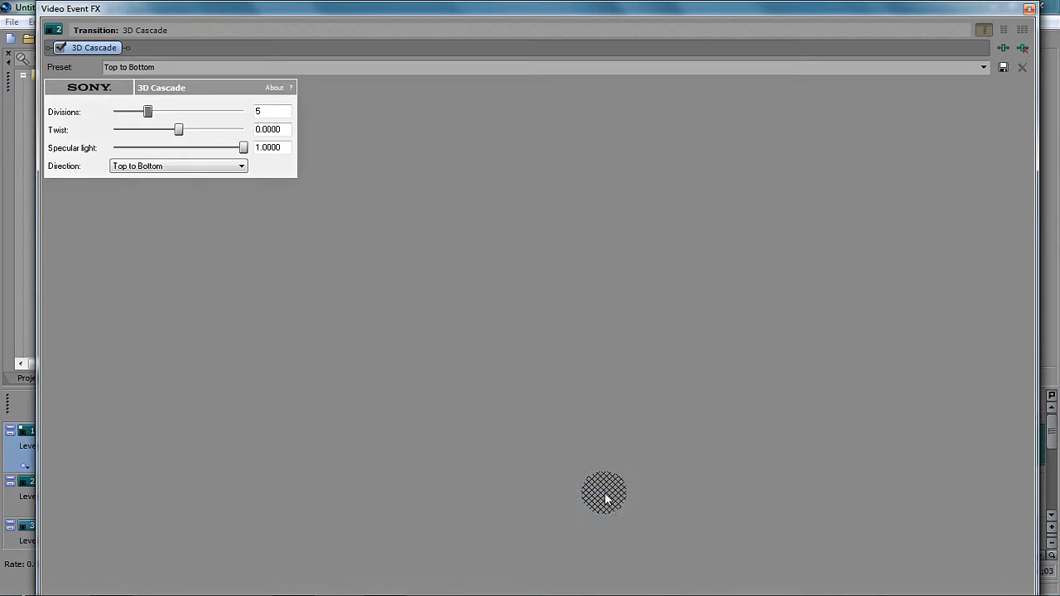
left_click(1031, 9)
left_click_drag(743, 482, 677, 487)
Check the frames around the end of the 3D Cascade transition and lengthen the Gradient Wipe at the start of the track 3 clip
left_click(663, 458)
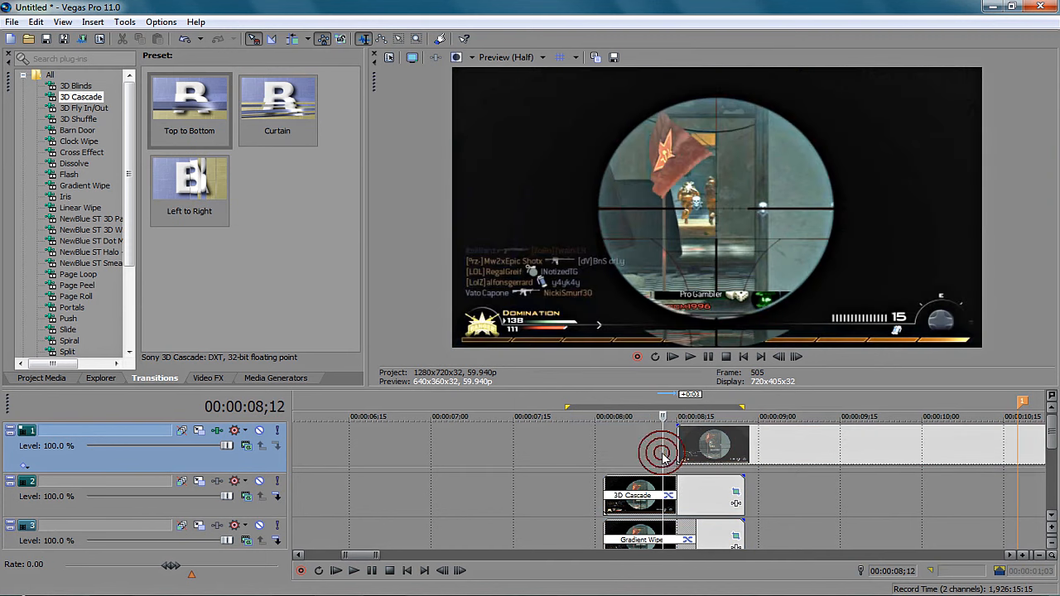
key("Left")
key("Left")
key("Right")
key("Right")
key("Right")
key("Left")
key("Right")
key("Right")
key("Right")
key("Left")
key("Right")
left_click_drag(694, 530, 710, 539)
key("Right")
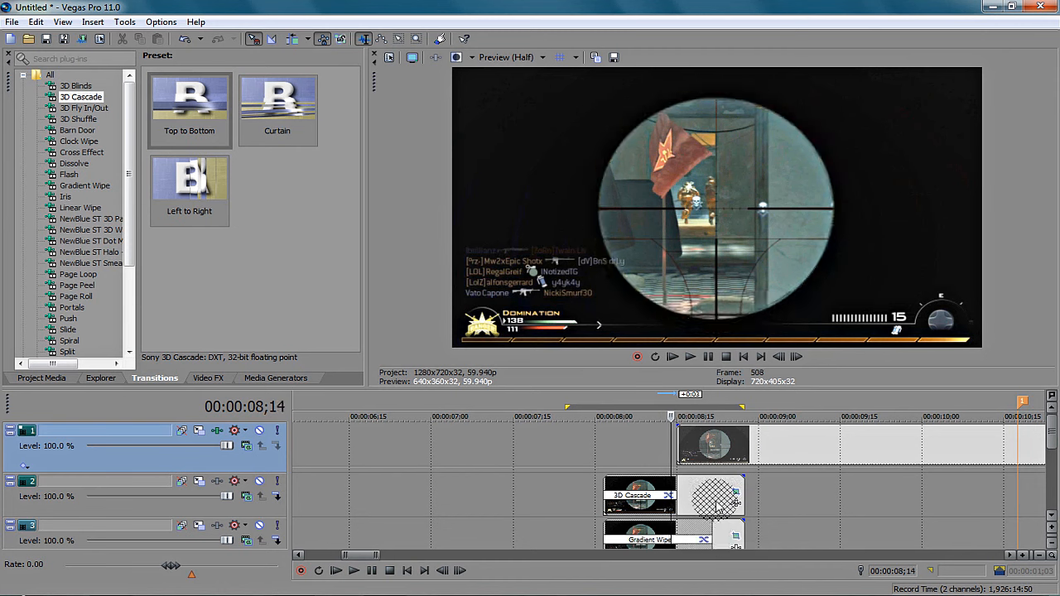
Play back the selected region and shift the track 1 clip about 2 frames later
key("space")
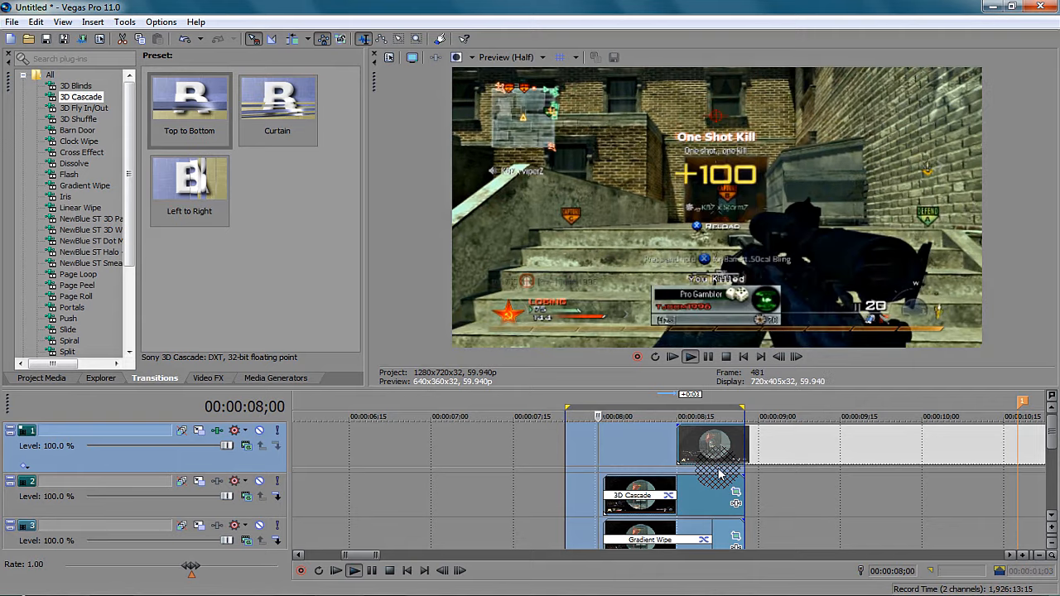
key("space")
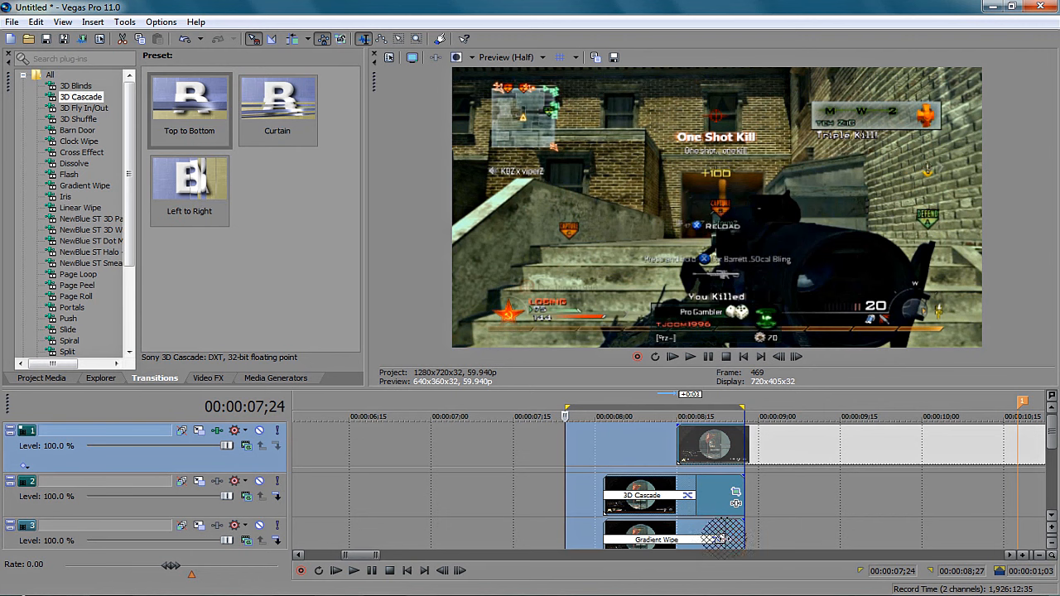
left_click_drag(706, 455, 720, 469)
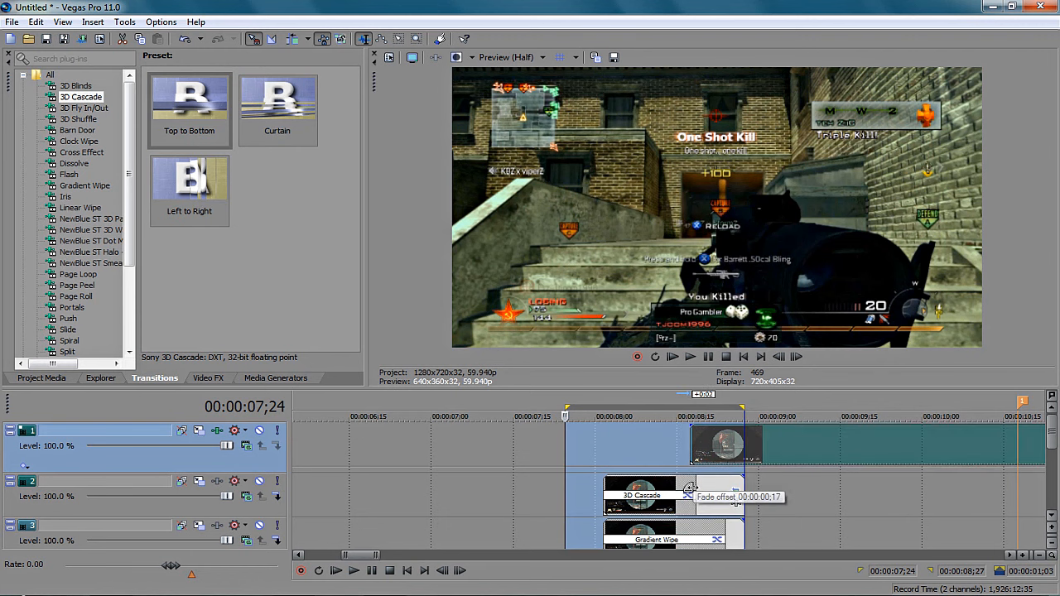
Shorten the track 2 clip's 3D Cascade transition to end at the track 1 clip's start, and check the frames around 00:00:08;16
left_click(689, 488)
key("Left")
key("Left")
key("Left")
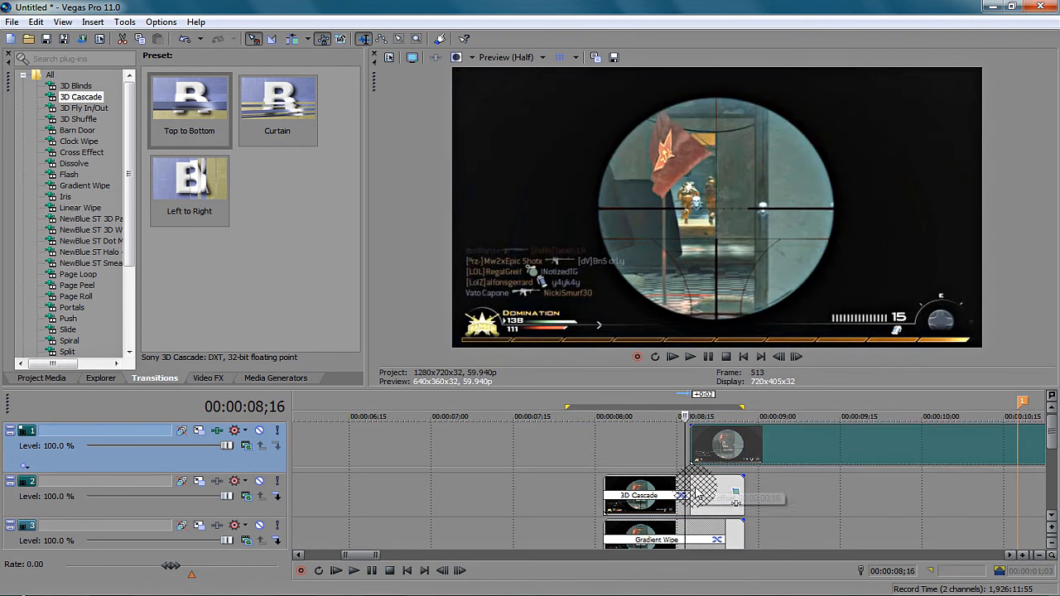
key("Right")
key("Left")
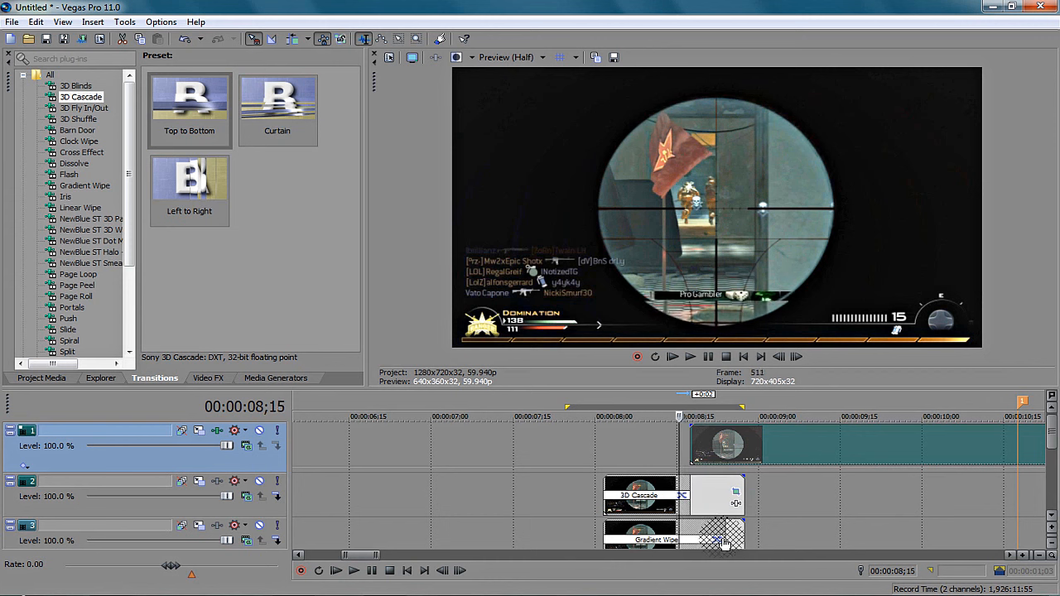
key("Right")
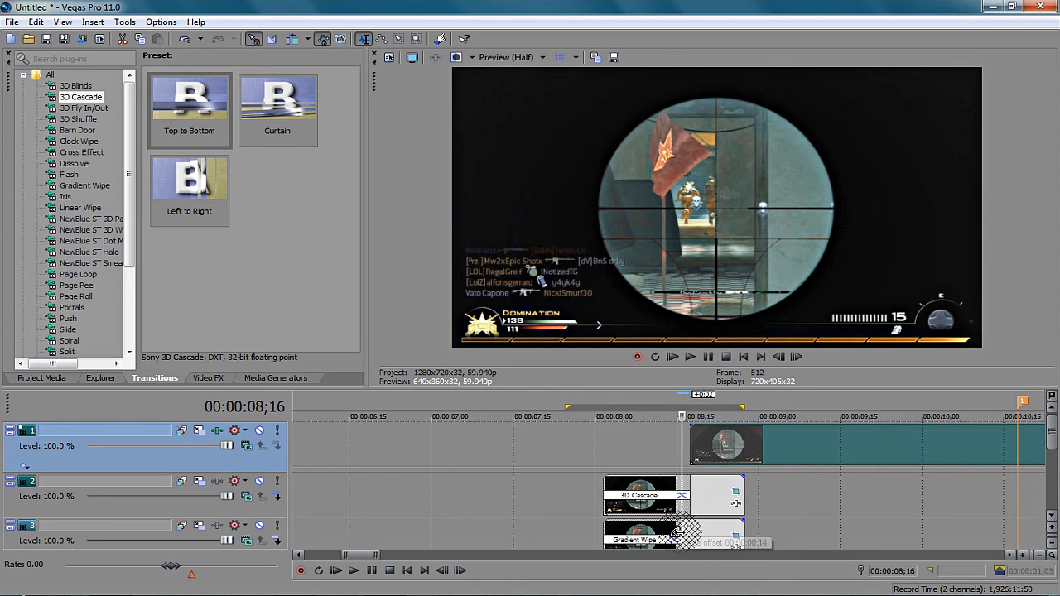
Set the Gradient Wipe at the start of the track 3 clip to 24 frames long, checking the frames up to 00:00:08;17
left_click(732, 524)
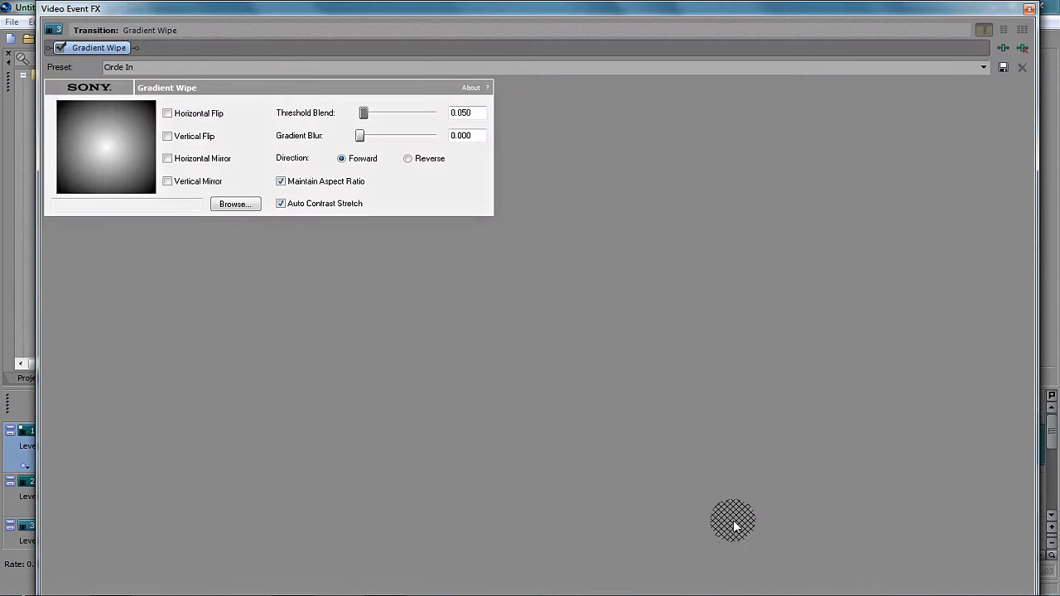
left_click(1030, 9)
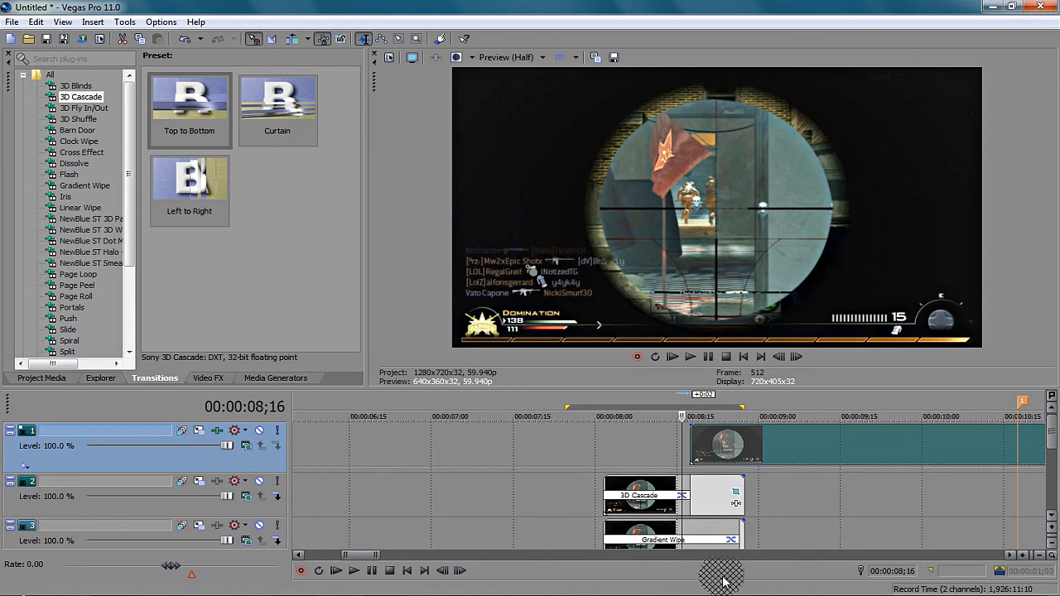
left_click_drag(737, 530, 732, 531)
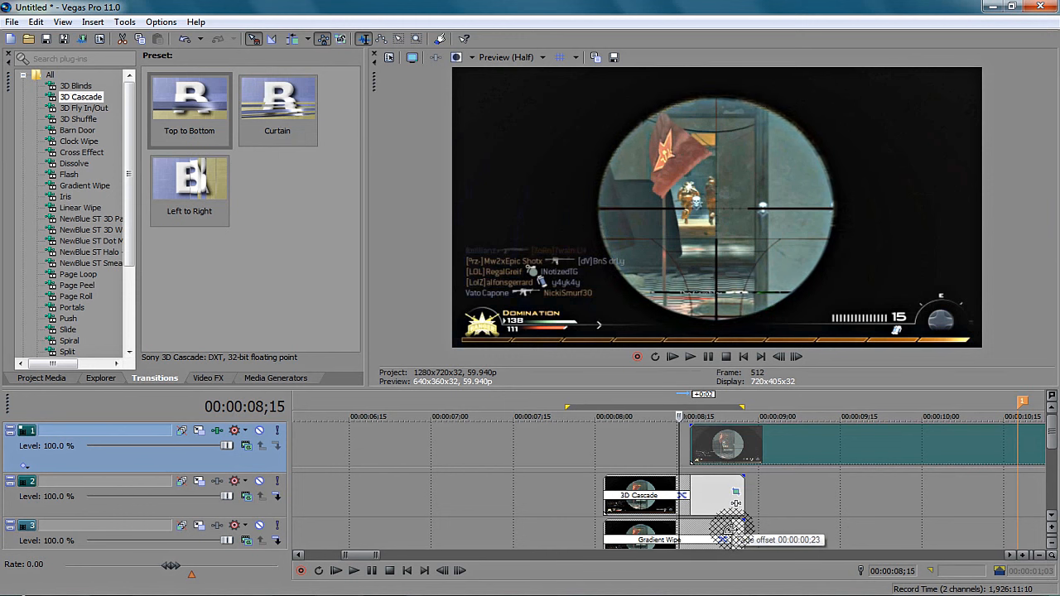
key("Right")
key("Right")
key("Left")
left_click_drag(731, 529, 734, 531)
key("Right")
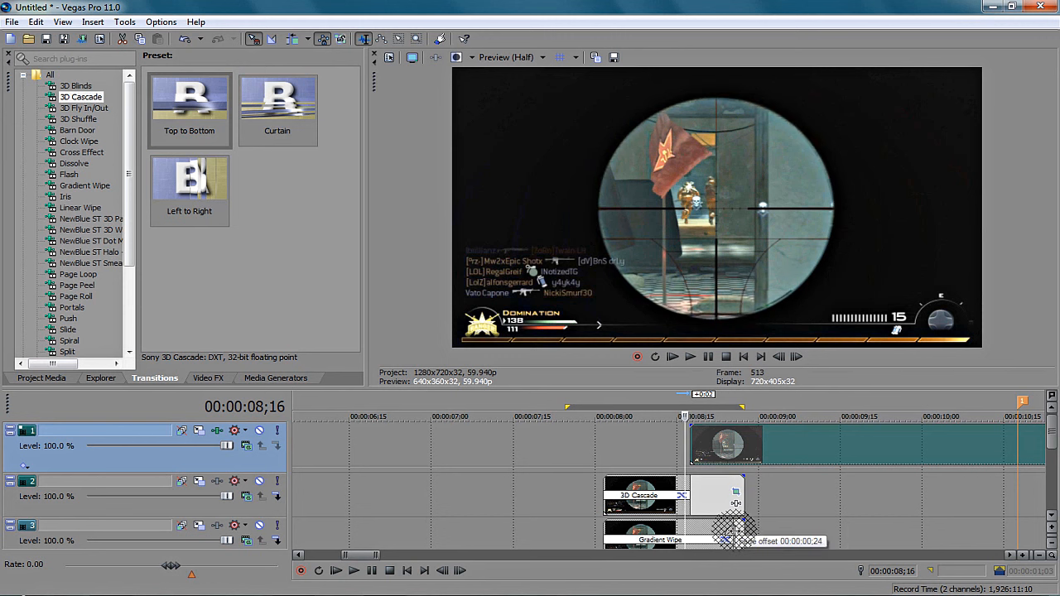
key("Right")
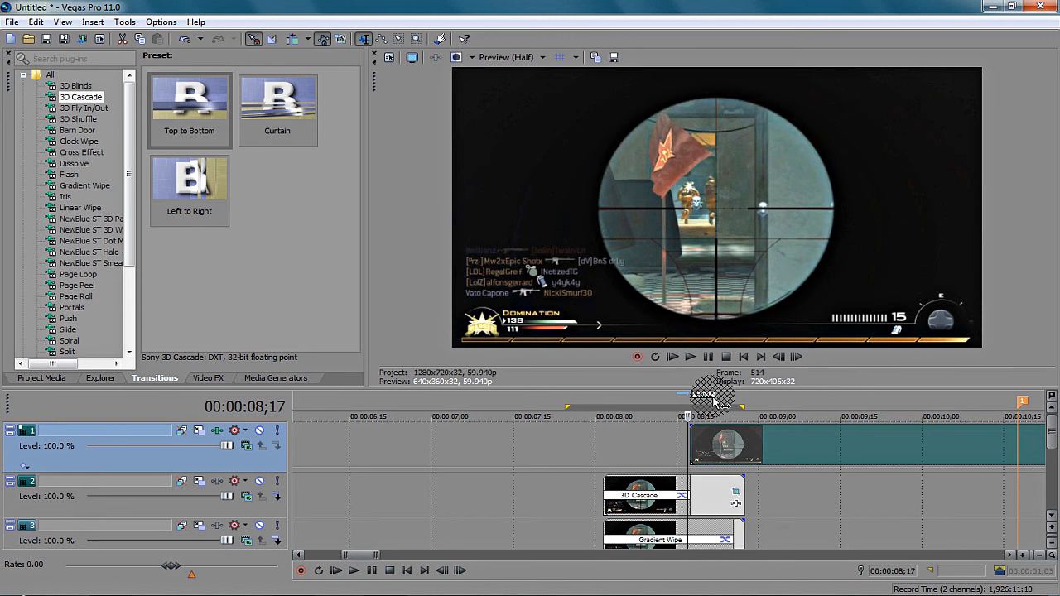
Play back the selected region to review the 3D Cascade and Gradient Wipe combination
key("space")
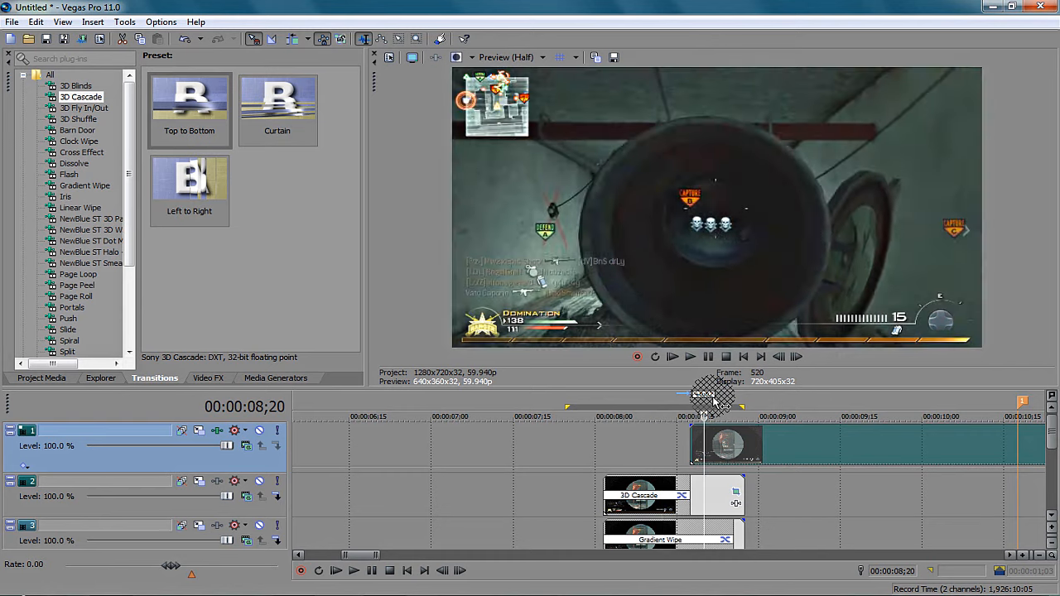
double_click(714, 401)
key("space")
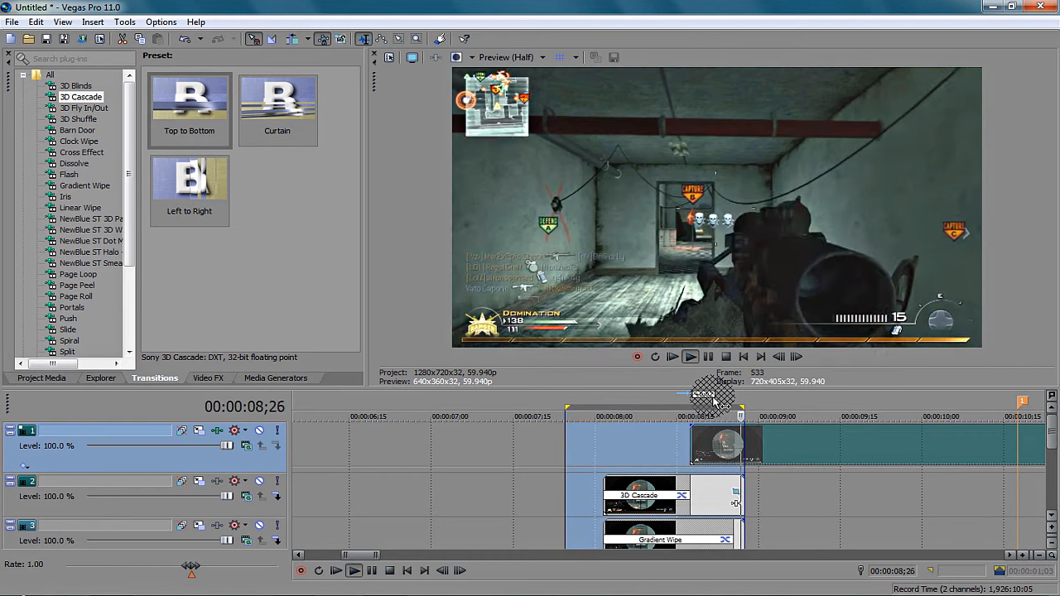
key("space")
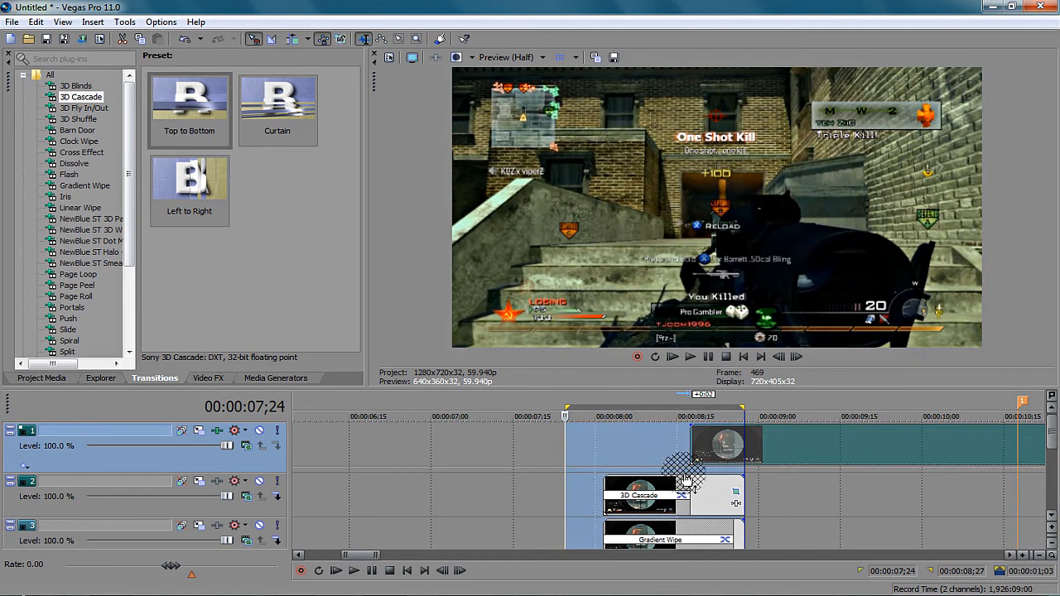
Replace the track 2 clip's 3D Cascade with the 3D Fly In/Out Tumble In preset, shortened to end at the track 1 clip's start
left_click(89, 108)
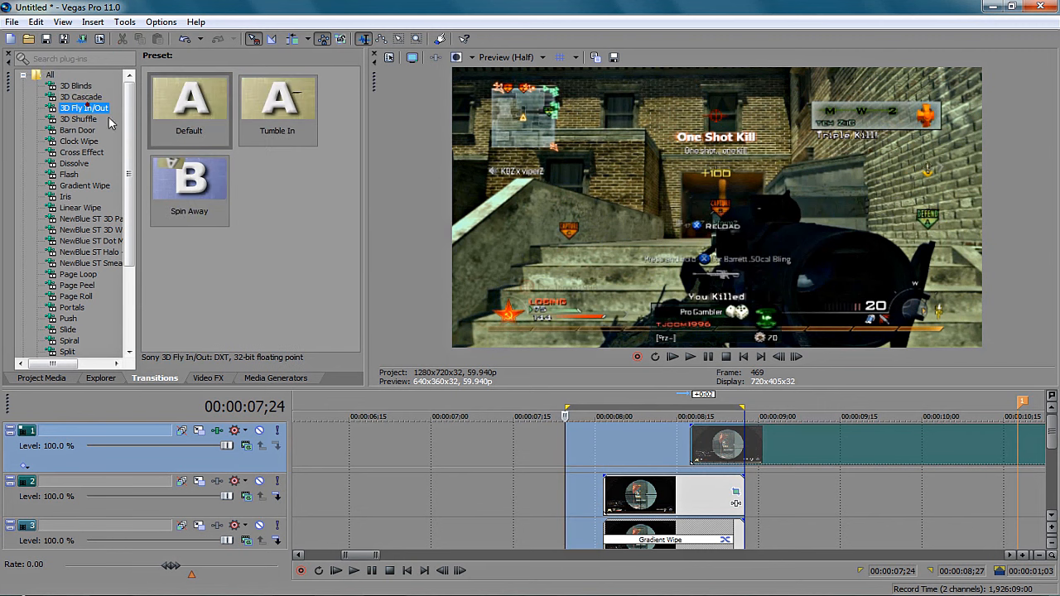
left_click_drag(290, 120, 613, 507)
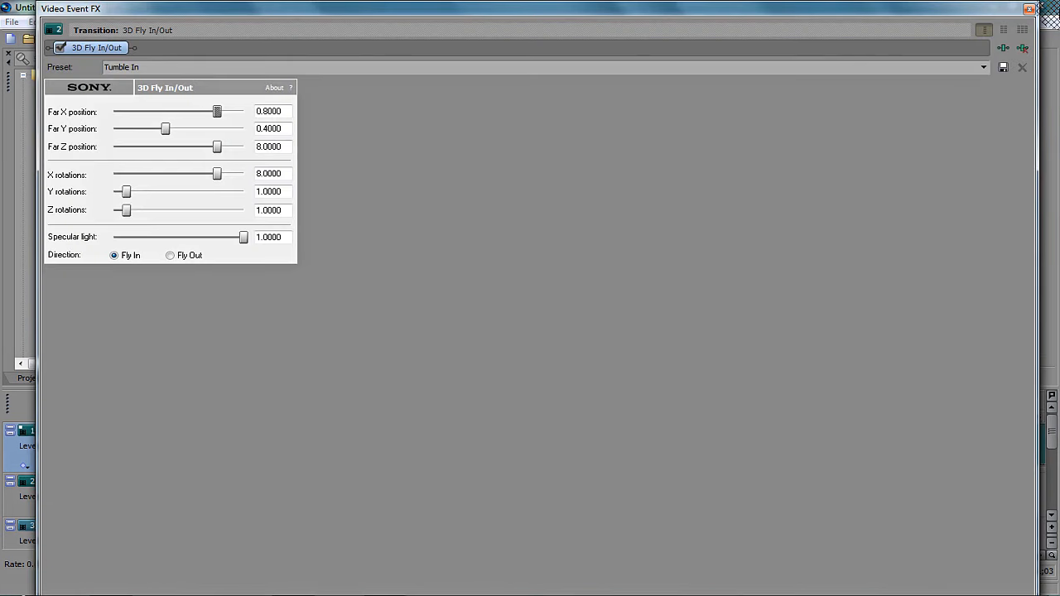
left_click(1028, 10)
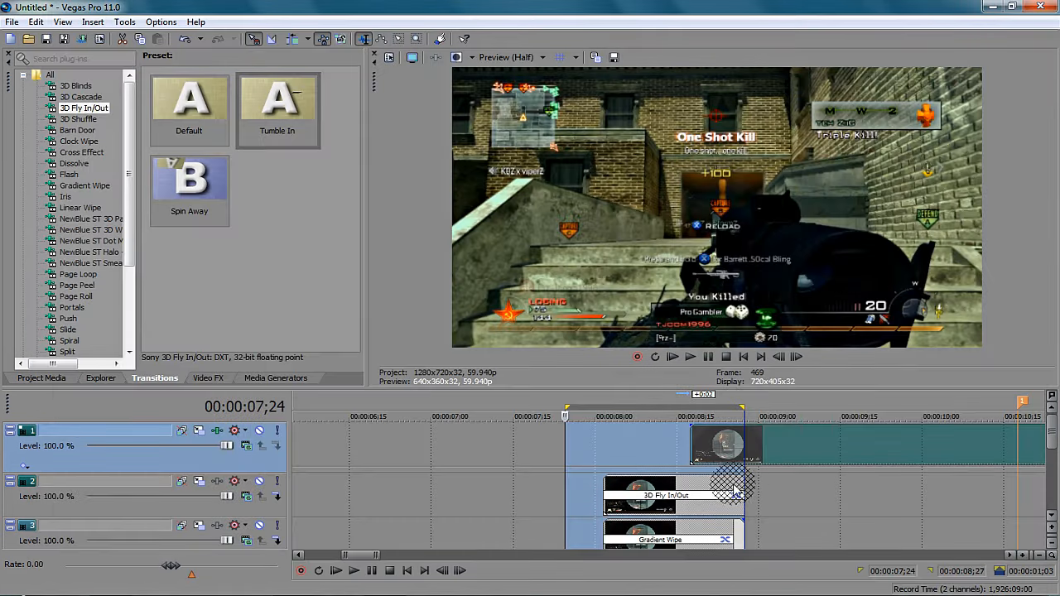
left_click_drag(743, 483, 689, 487)
left_click(689, 485)
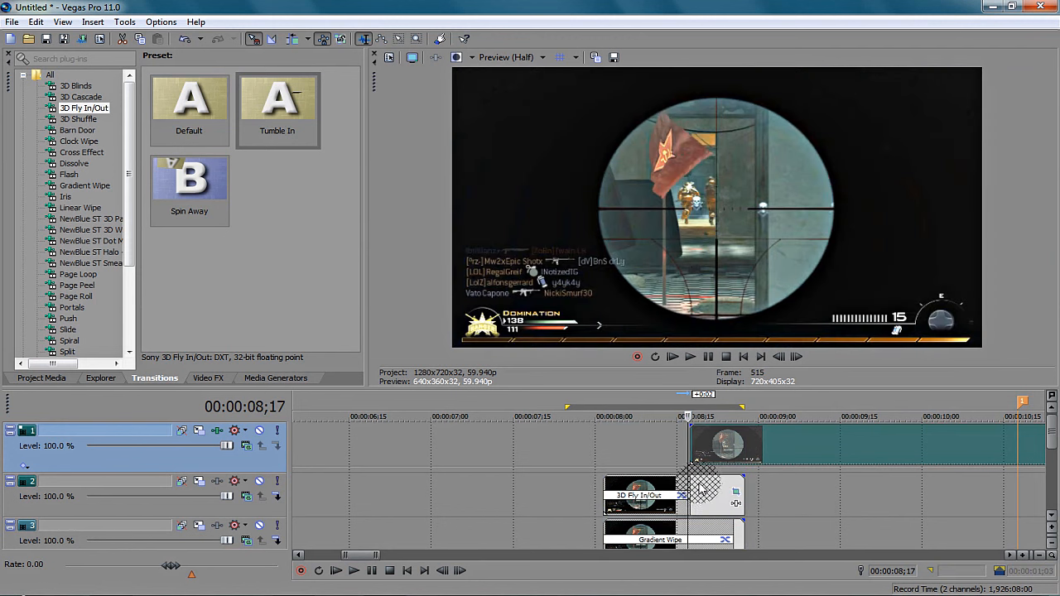
Check the frames around the end of the 3D Fly In/Out transition and lengthen the Gradient Wipe to the end of the track 3 clip
key("Left")
key("Left")
key("Right")
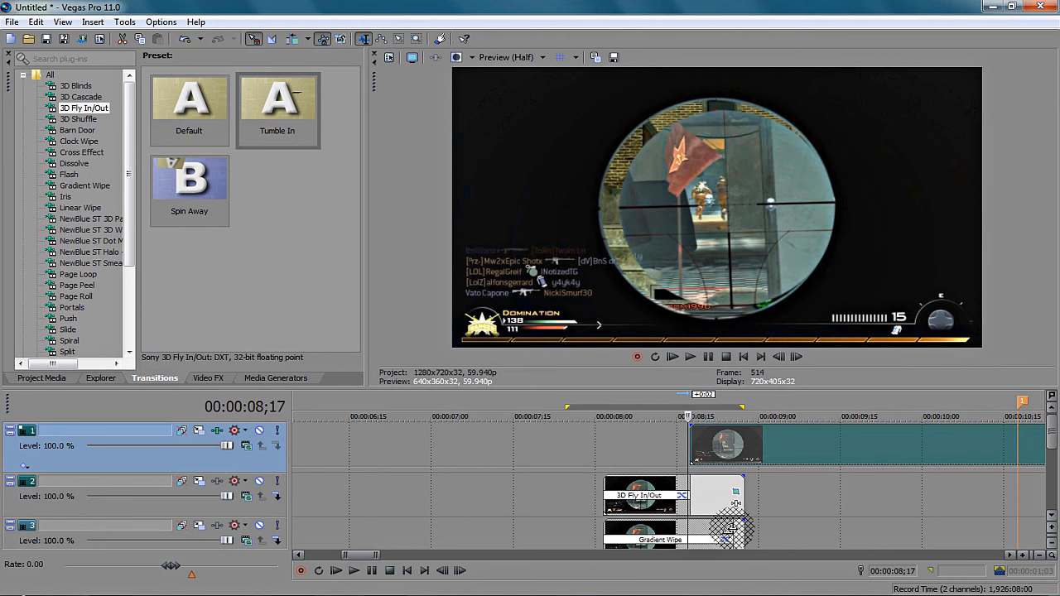
left_click_drag(731, 529, 742, 535)
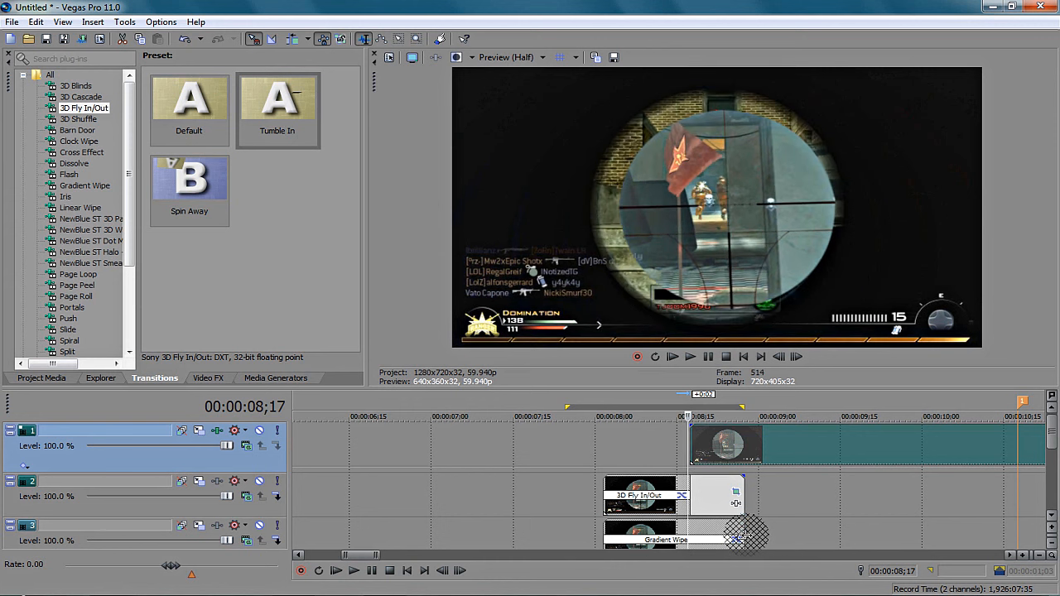
Shift the track 1 clip later to start at 00:00:08;18 and play back the selected region
left_click_drag(715, 456, 722, 455)
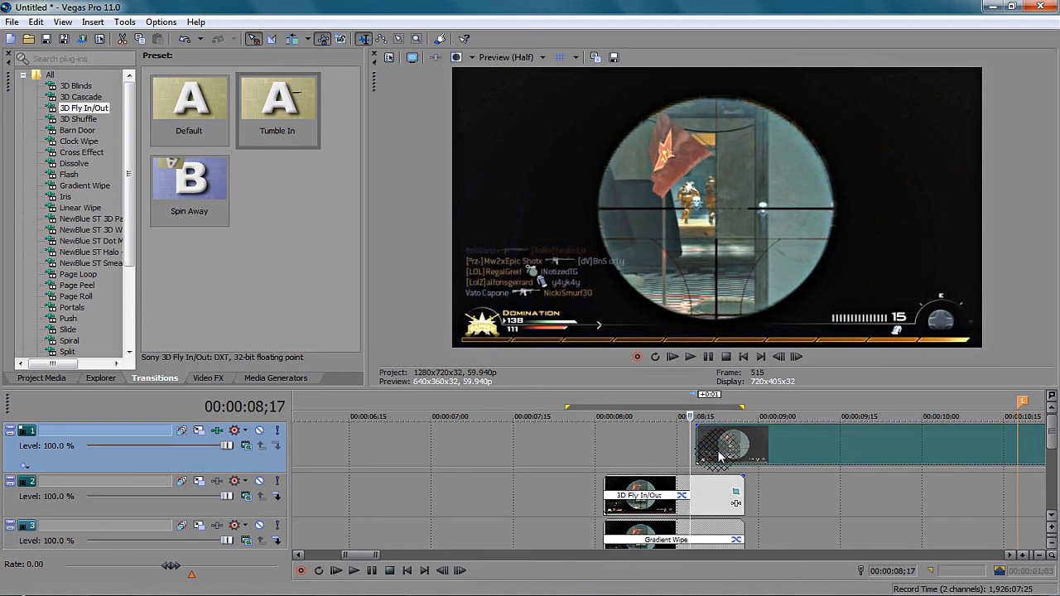
key("Right")
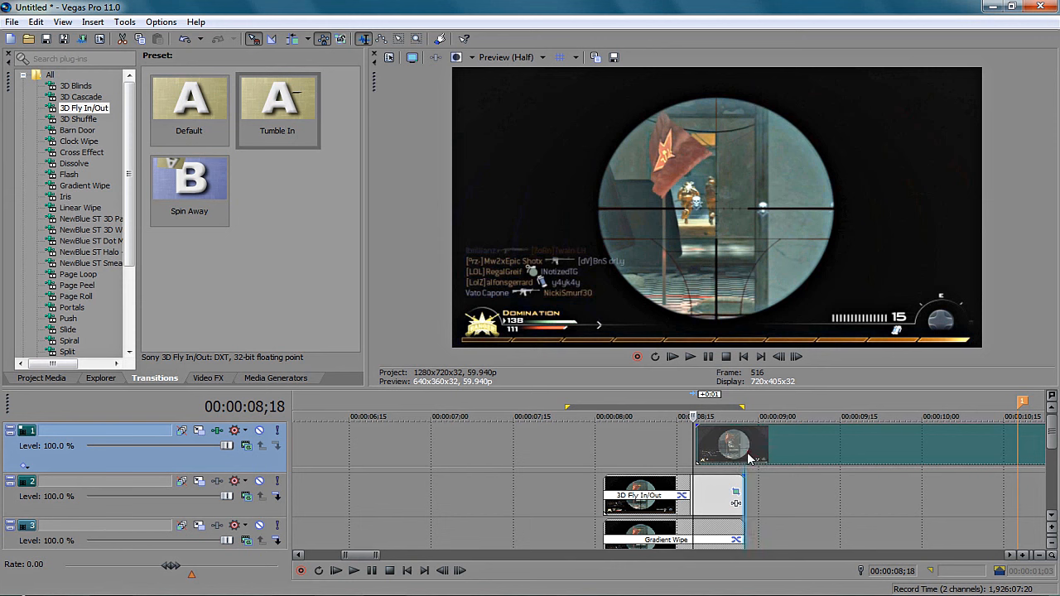
left_click_drag(750, 456, 747, 456)
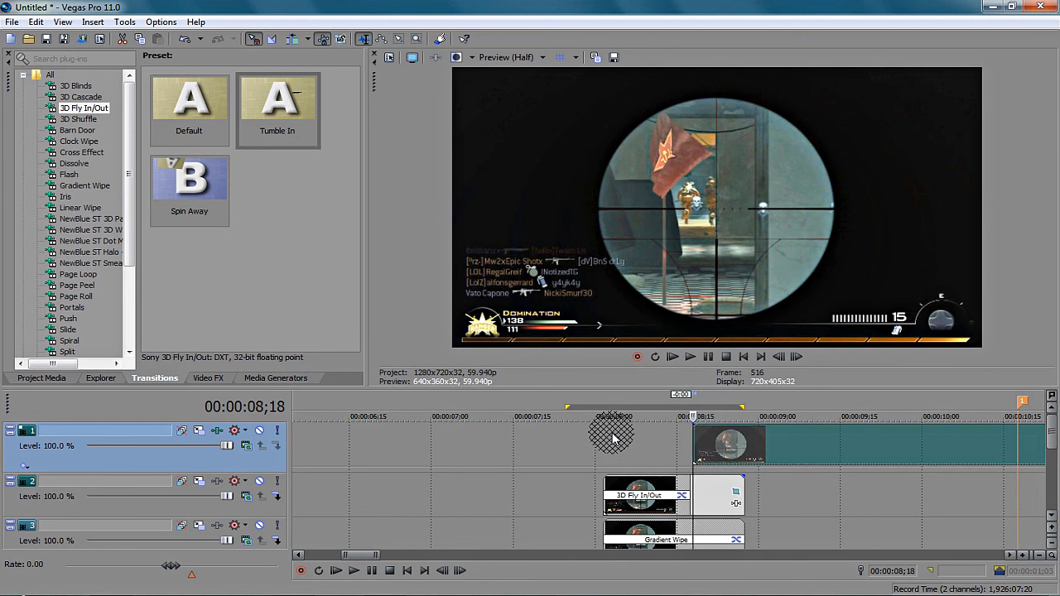
key("space")
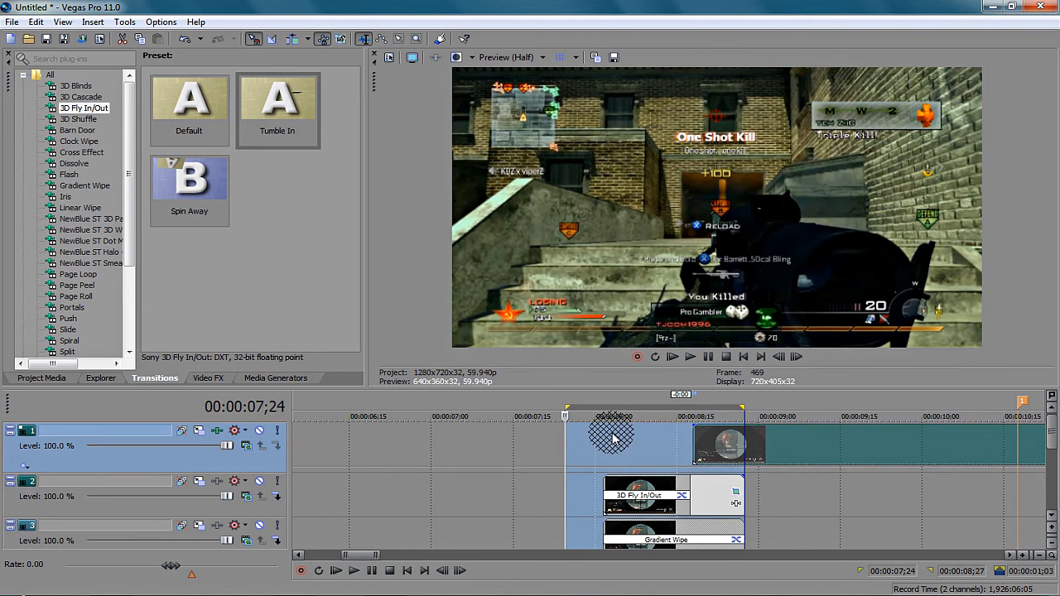
key("space")
Replace the track 2 clip's 3D Fly In/Out transition with a 3D Shuffle preset, shortened to end at the track 1 clip's start
left_click(685, 495)
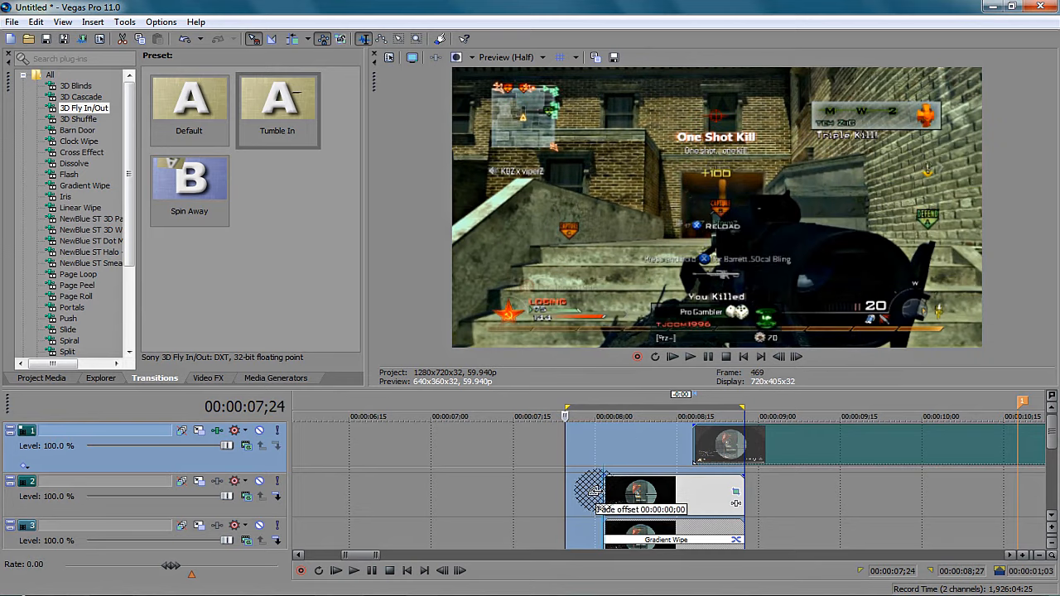
left_click(91, 121)
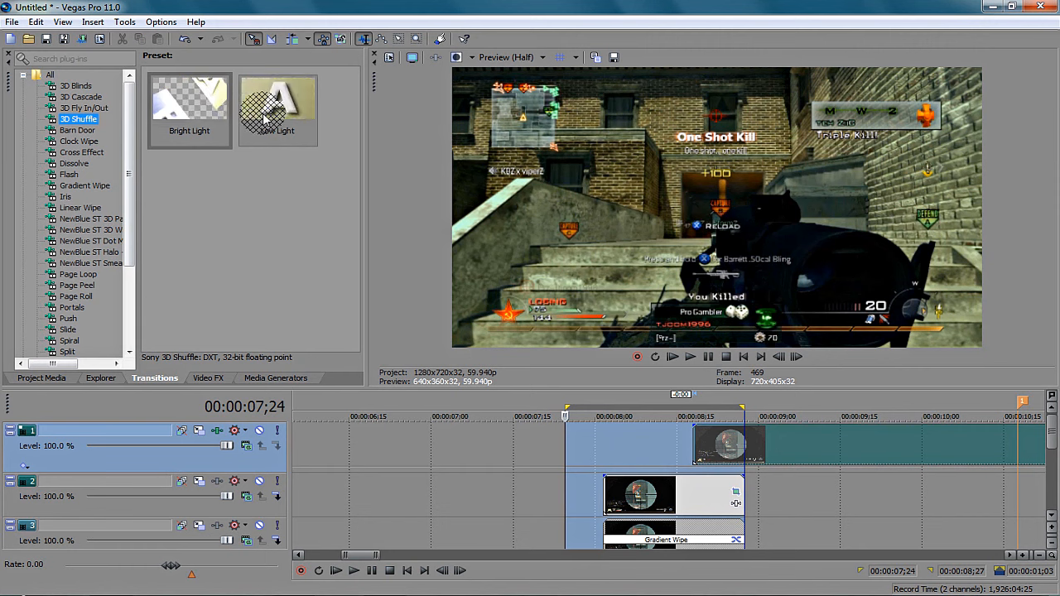
left_click(147, 110)
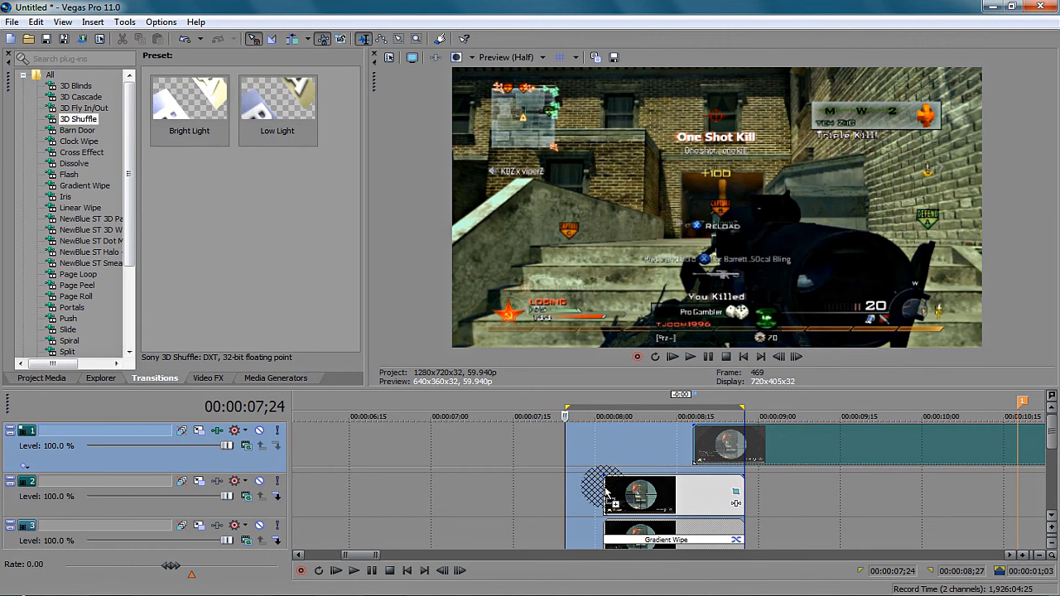
left_click_drag(605, 493, 607, 495)
left_click(1028, 10)
left_click_drag(738, 483, 670, 487)
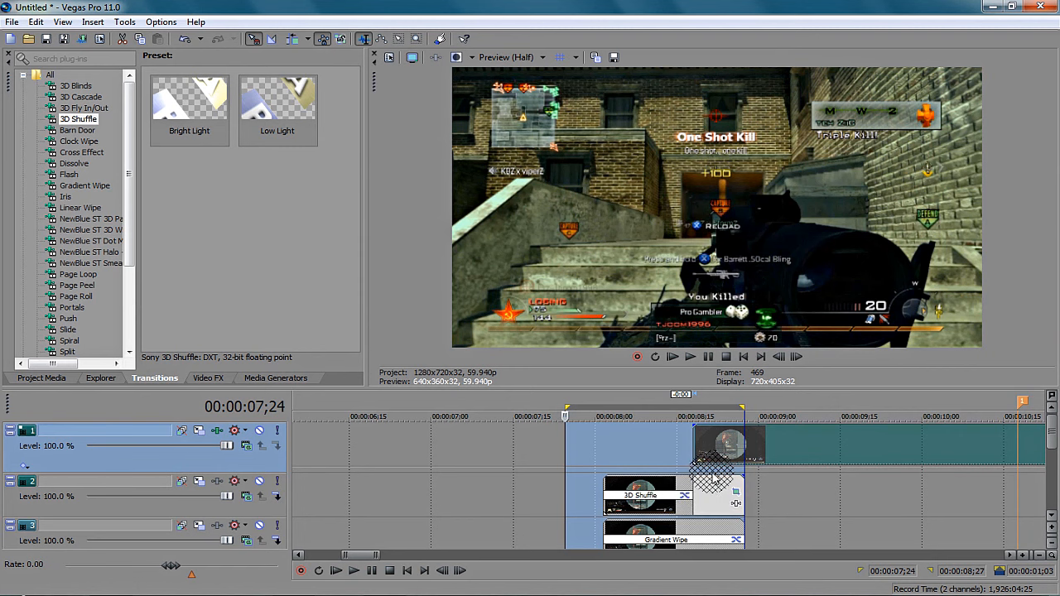
Check the frames around the end of the 3D Shuffle, and extend the track 3 clip by 2 frames with a 27-frame Gradient Wipe
left_click(680, 486)
key("Right")
key("Right")
key("Right")
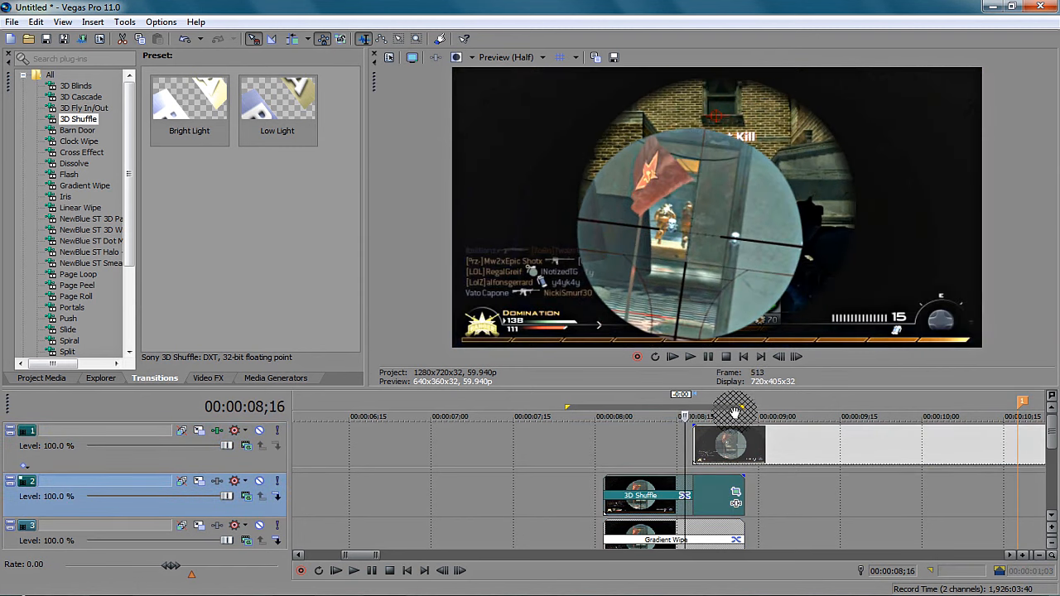
key("Right")
key("Right")
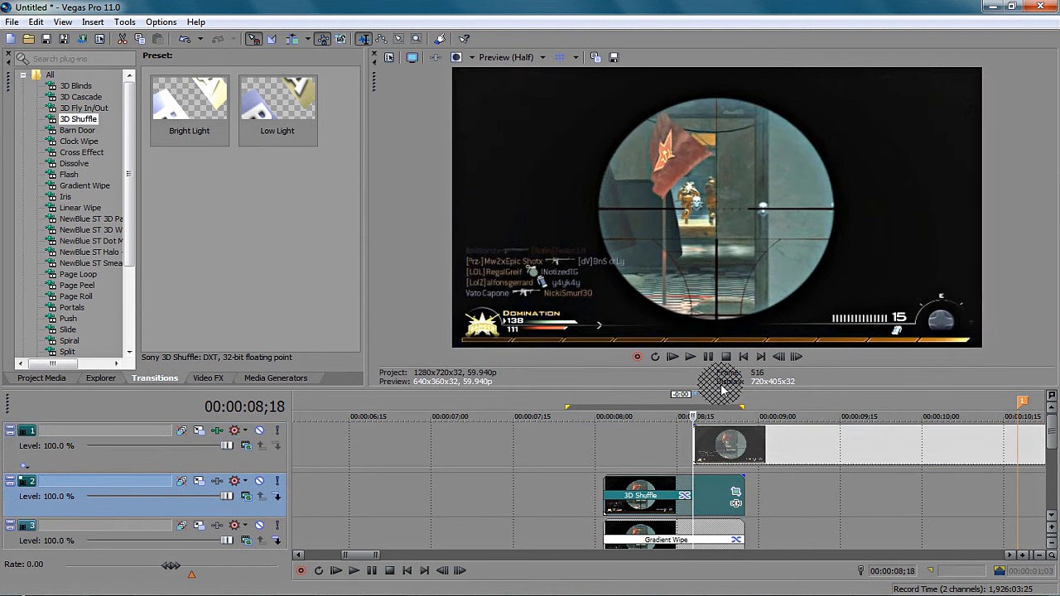
key("Left")
left_click_drag(743, 530, 750, 532)
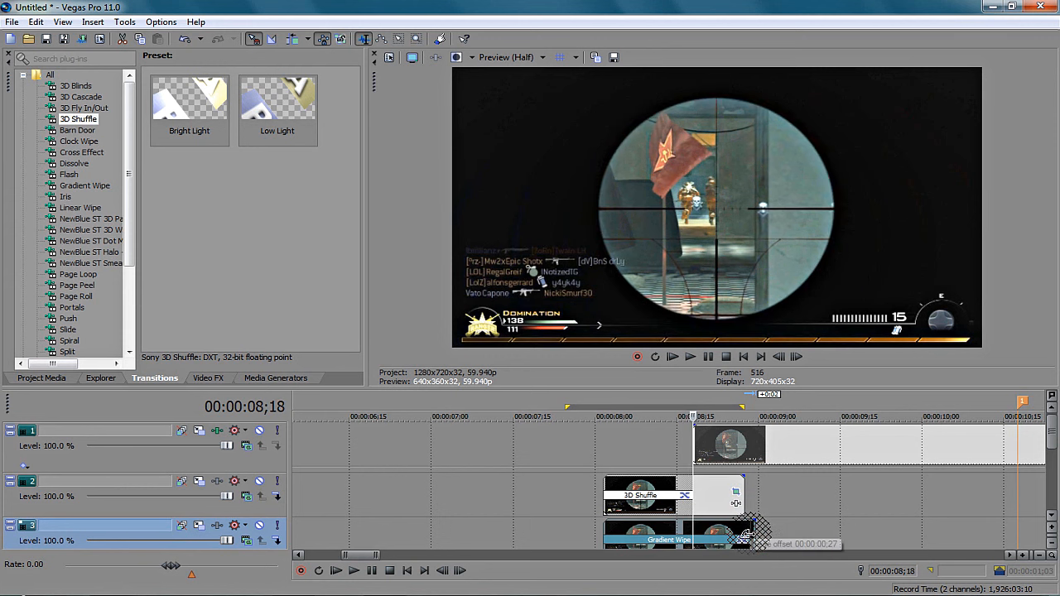
key("Right")
key("Right")
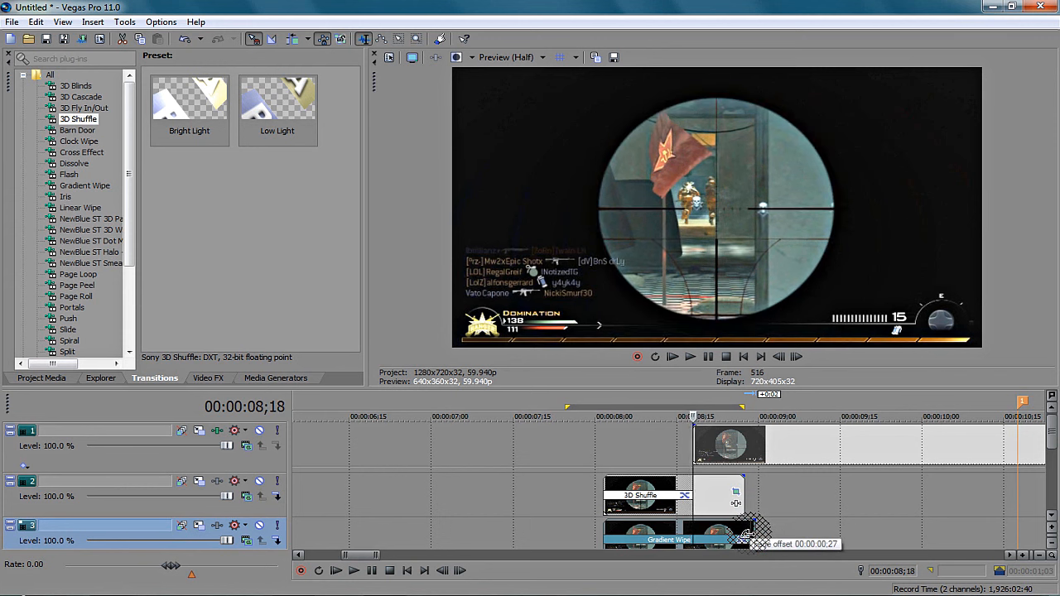
Nudge the track 1 clip slightly later, just past the end of the 3D Shuffle, and play back the region
left_click(751, 461)
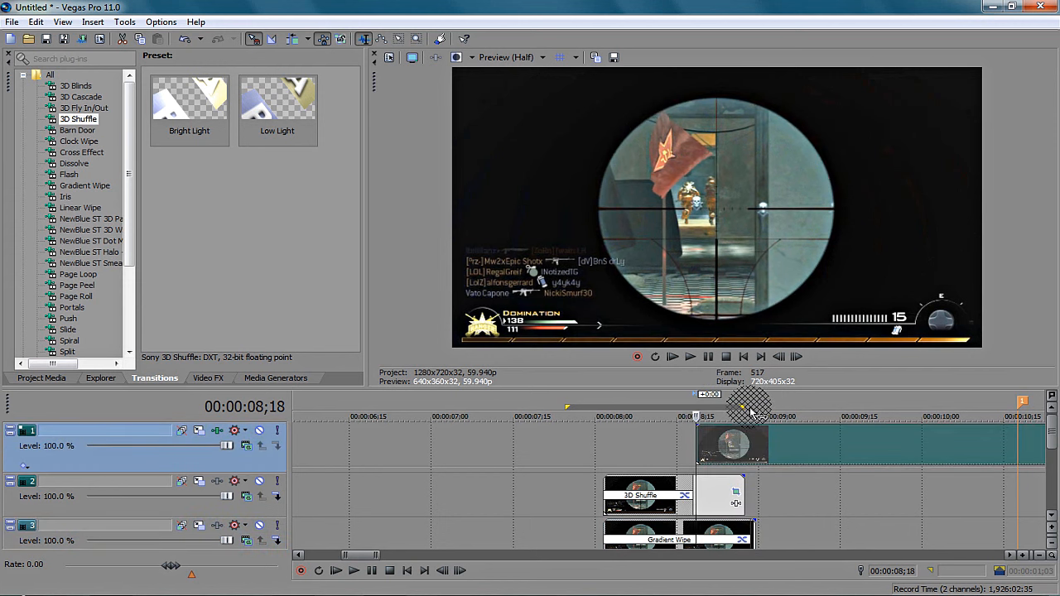
key("space")
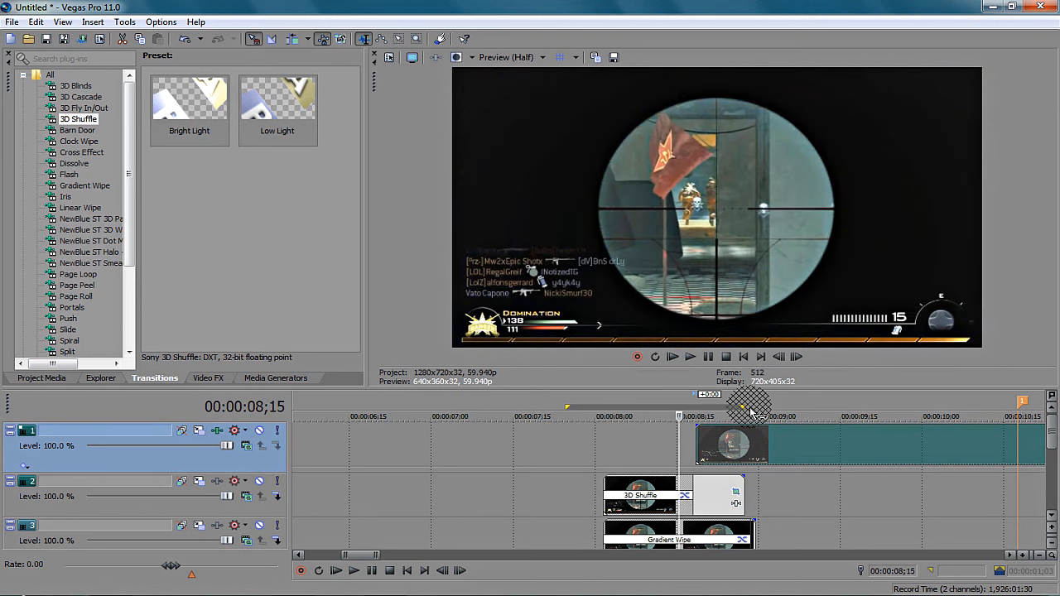
key("space")
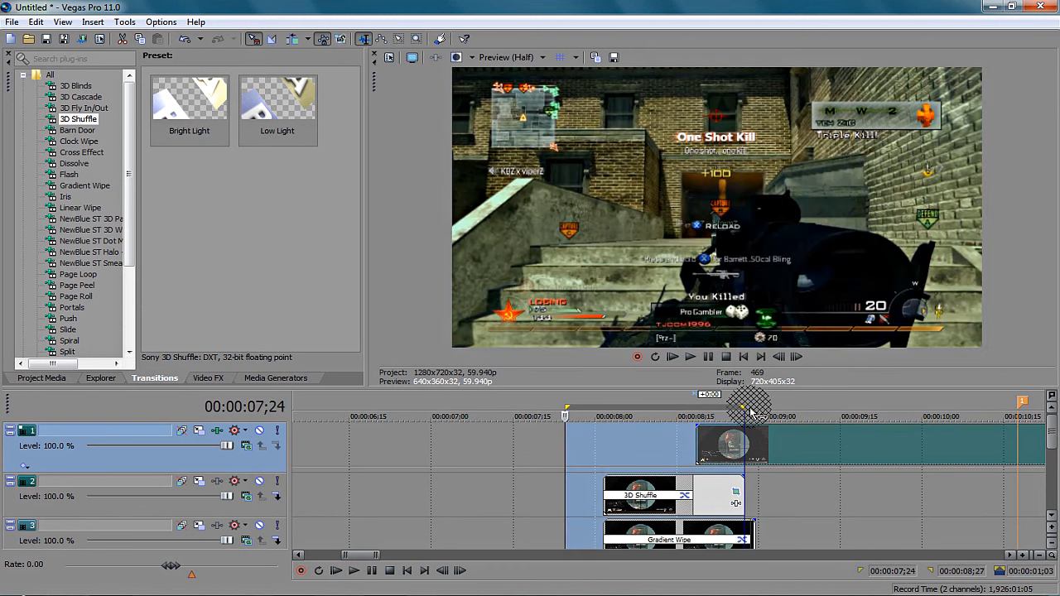
Reset the loop region to run from 00:00:07;22 to 00:00:09;12 and play it back
key("space")
key("space")
left_click_drag(823, 509, 557, 514)
left_click(554, 513)
key("space")
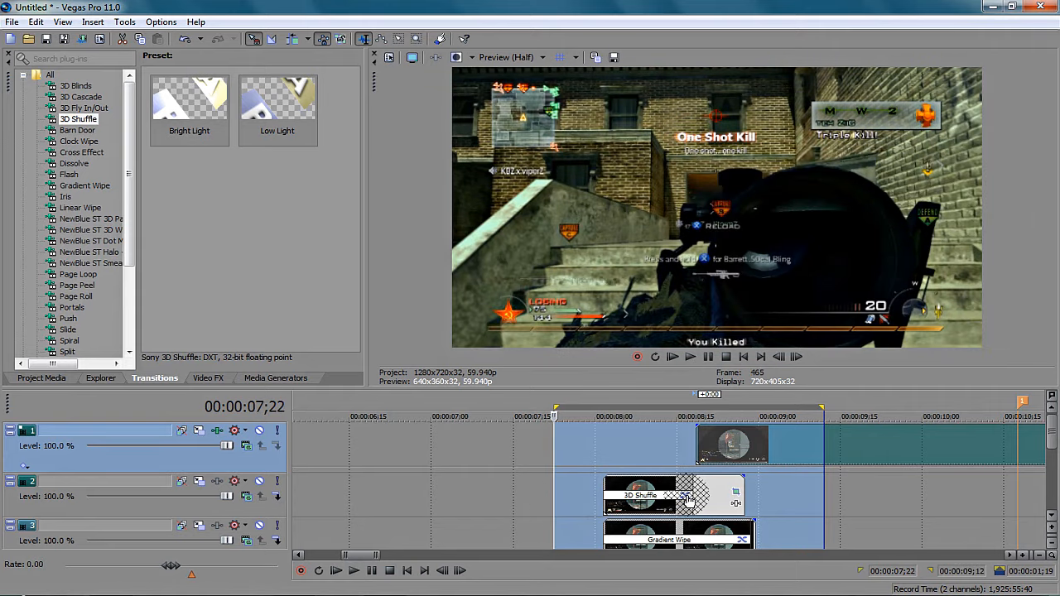
Replace the track 2 clip's 3D Shuffle with the default Clock Wipe preset, shortened to end at the track 1 clip's start
left_click_drag(689, 490, 597, 501)
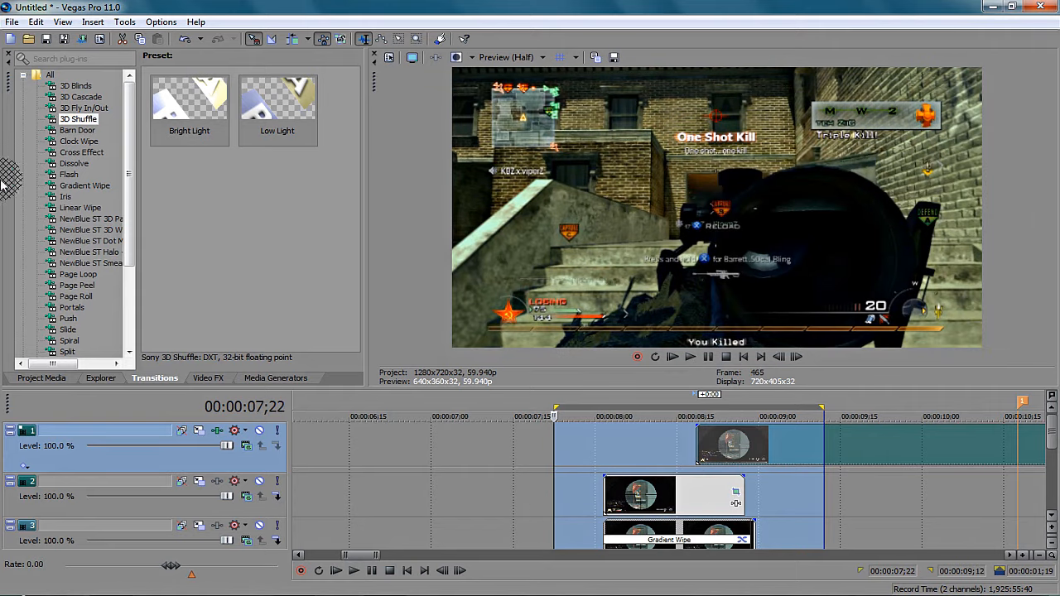
left_click(66, 133)
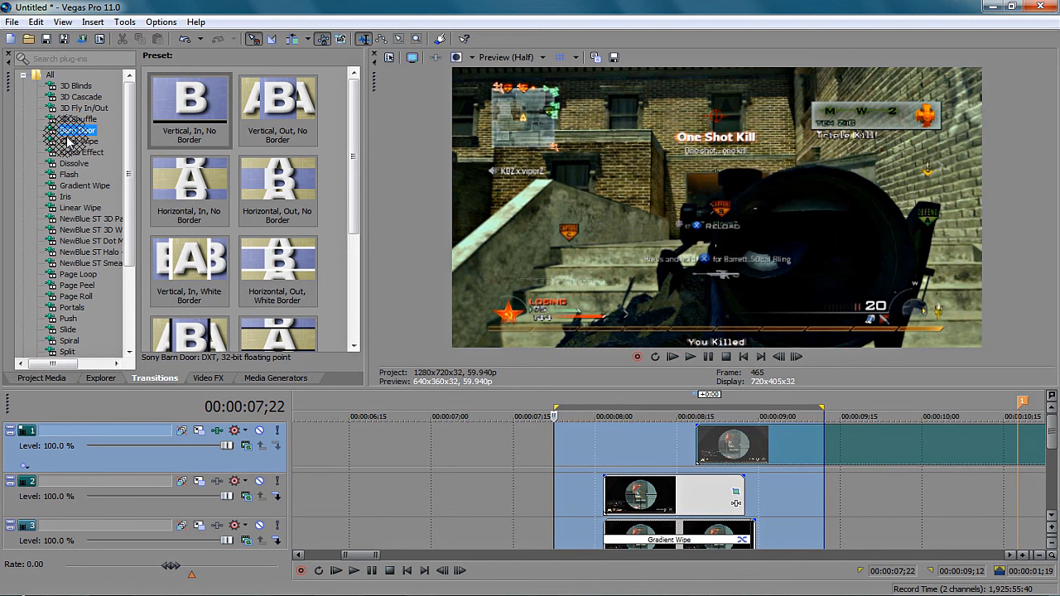
left_click(76, 141)
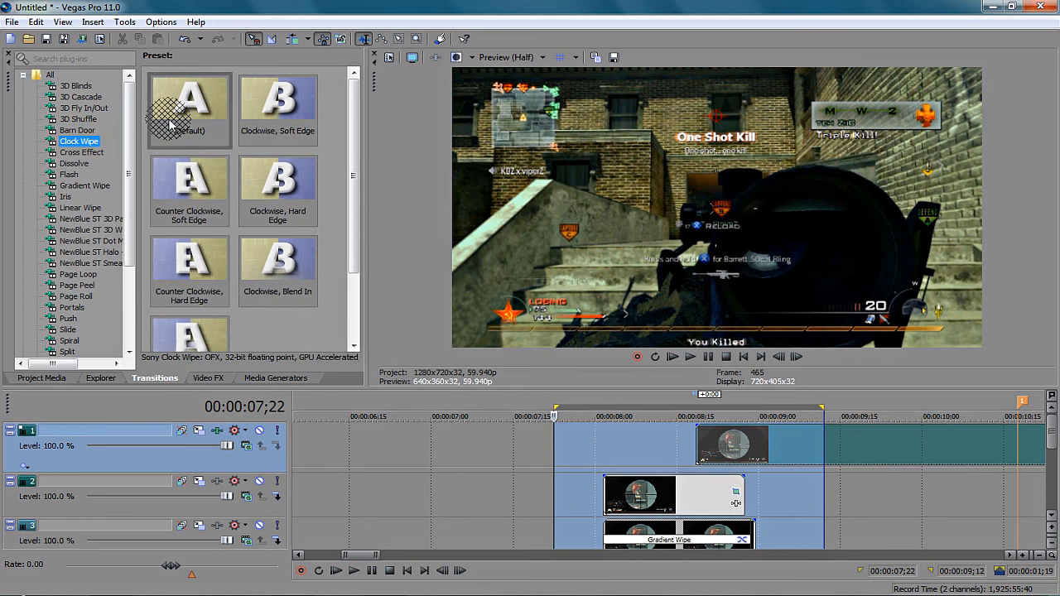
left_click_drag(170, 124, 508, 343)
mouse_move(598, 502)
left_mouse_down()
mouse_move(585, 502)
mouse_move(604, 503)
left_mouse_up()
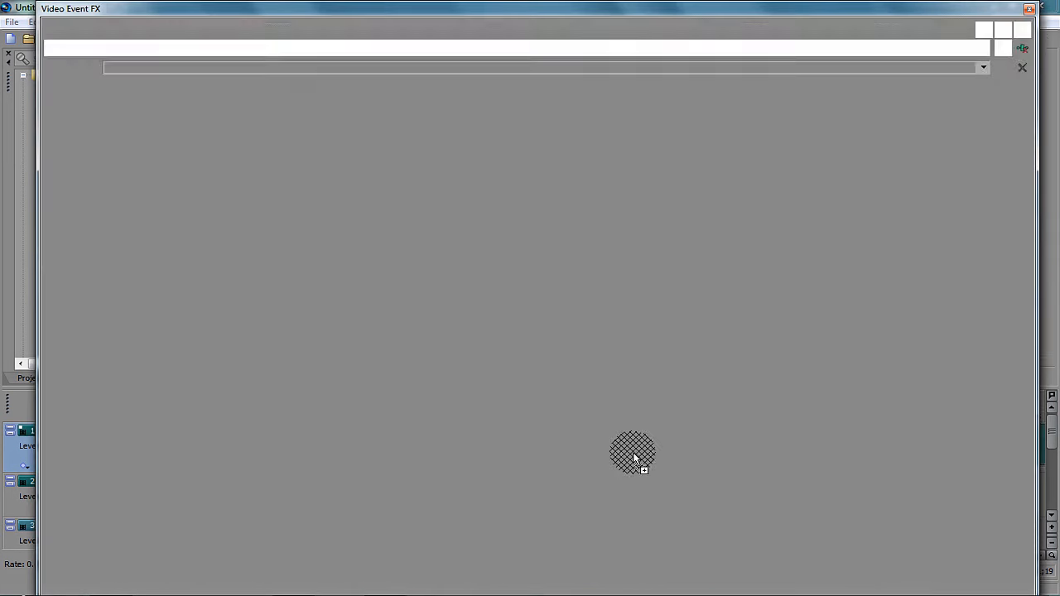
left_click(1030, 8)
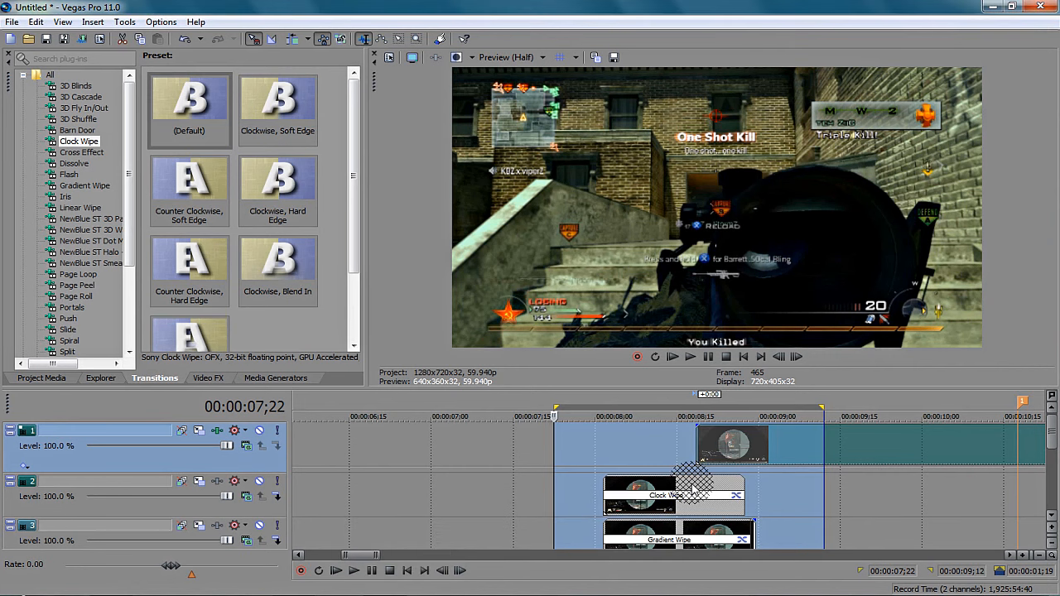
left_click_drag(740, 481, 675, 483)
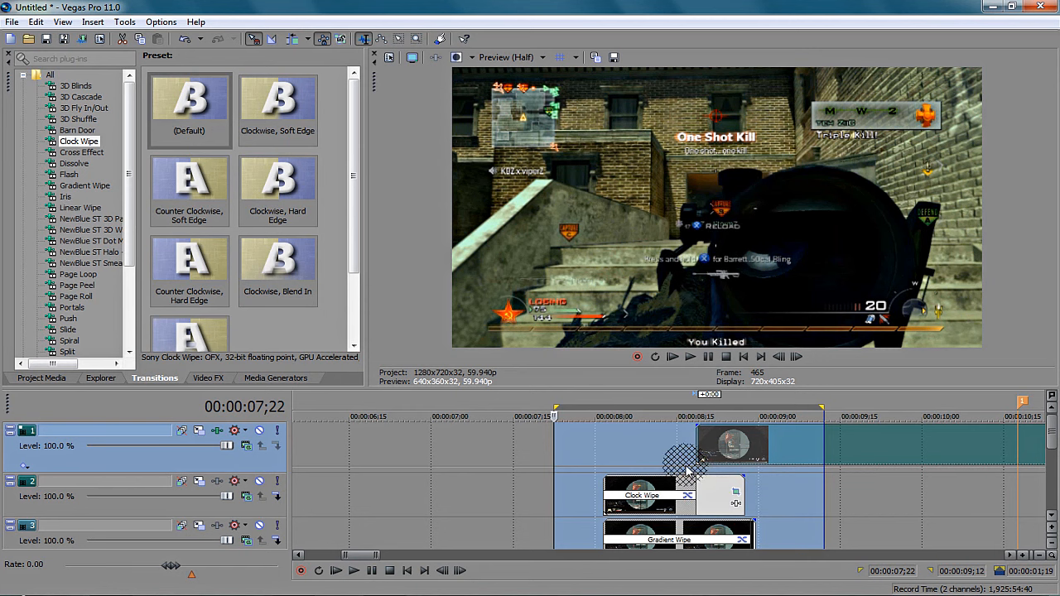
Check the frames just before the track 1 clip's start and shorten the track 3 Gradient Wipe to 26 frames
left_click(686, 470)
key("Right")
key("Right")
key("Left")
key("Right")
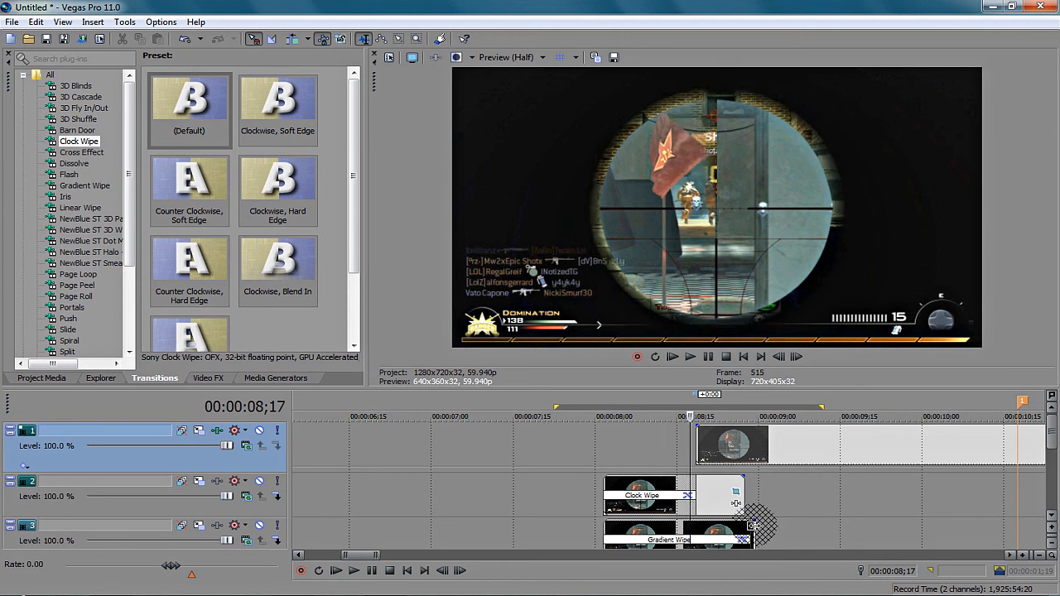
left_click_drag(746, 525, 741, 525)
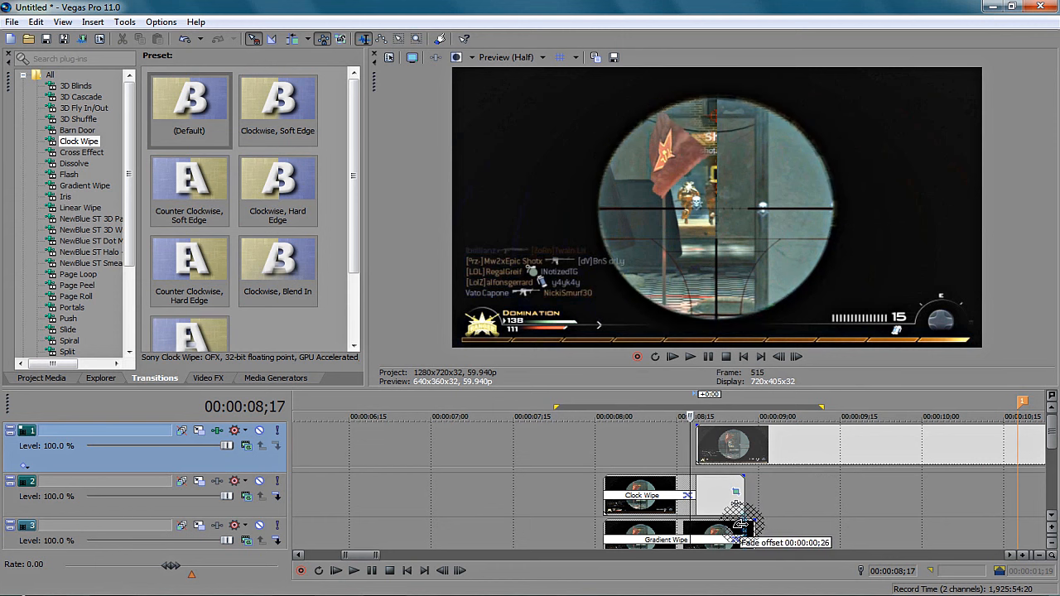
Examine the frames around the end of the Clock Wipe and play back the selected region
key("Right")
key("Right")
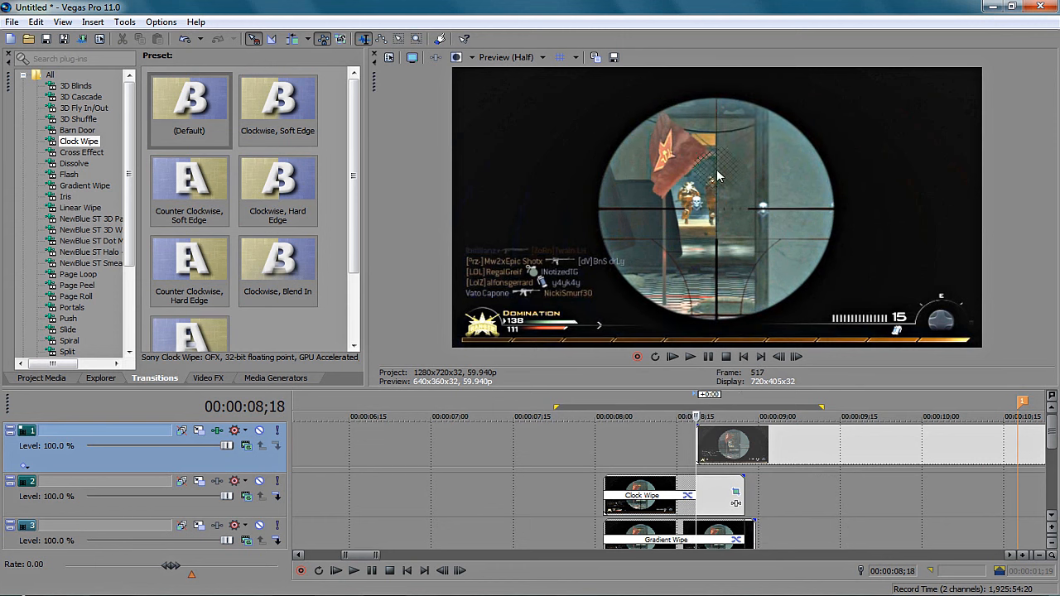
key("Right")
key("Left")
key("Left")
key("Right")
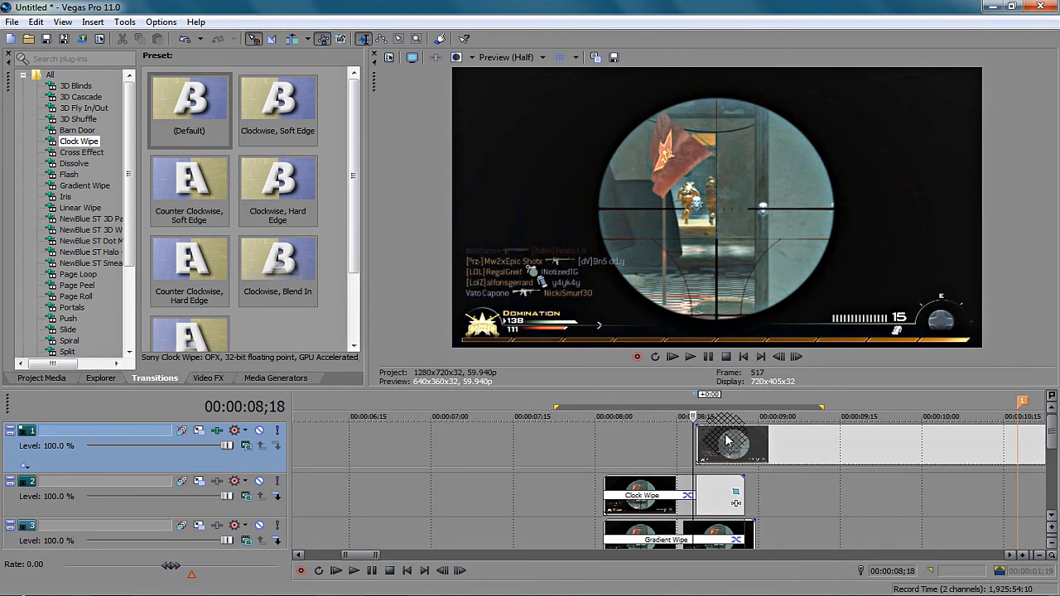
key("space")
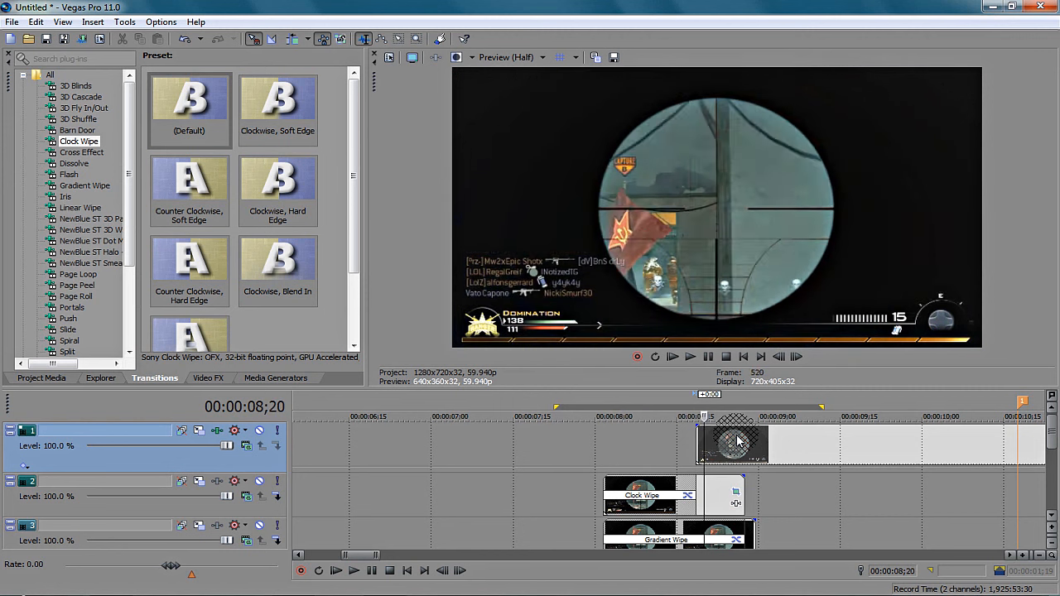
key("space")
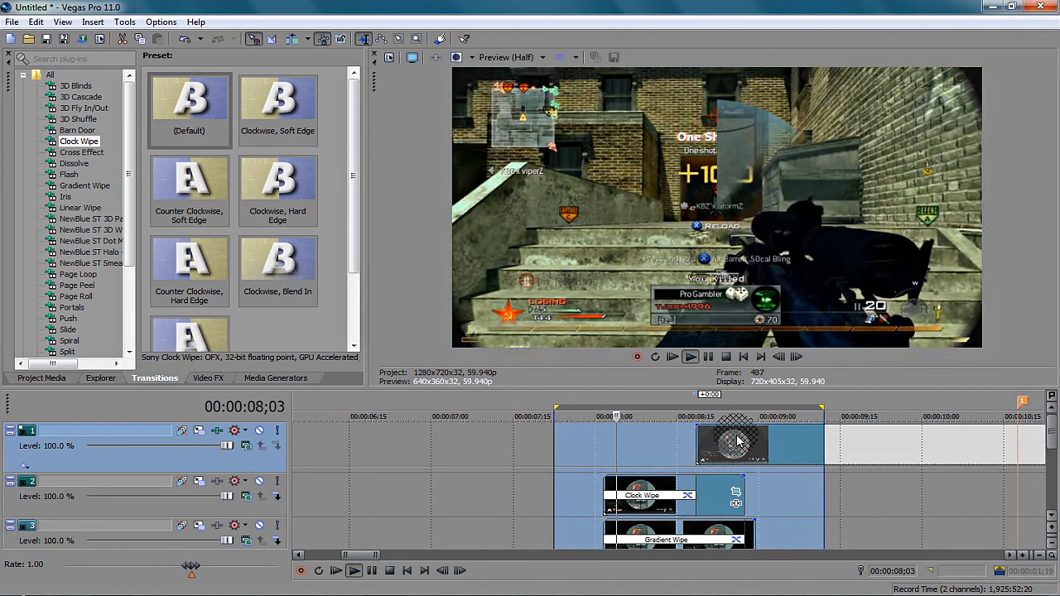
key("space")
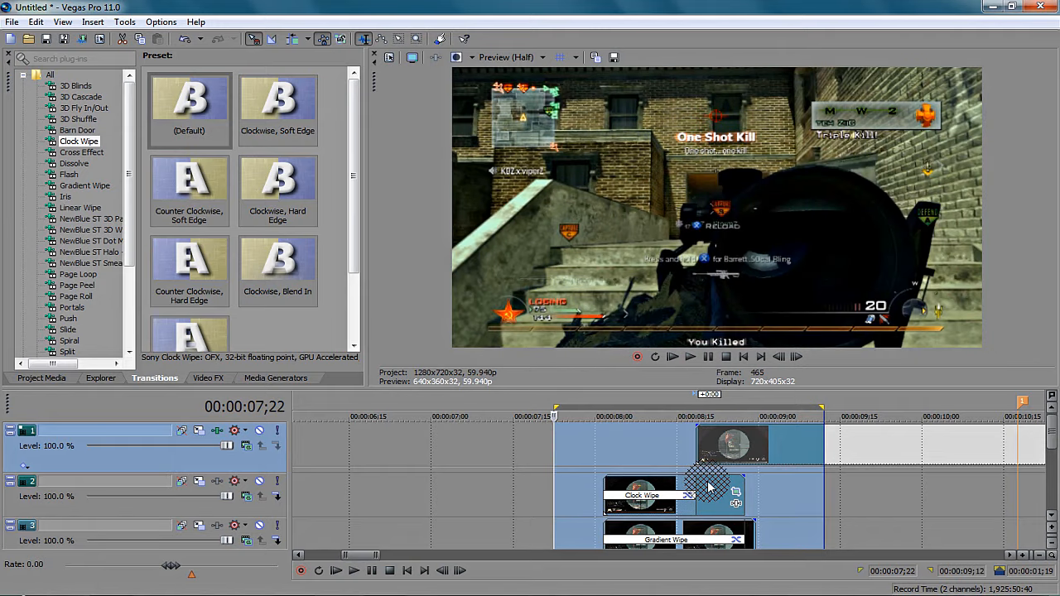
Replace the track 2 Clock Wipe with the Gradient Wipe Puzzle Pieces preset, shortened to end at the track 1 clip's start
left_click_drag(692, 483, 607, 487)
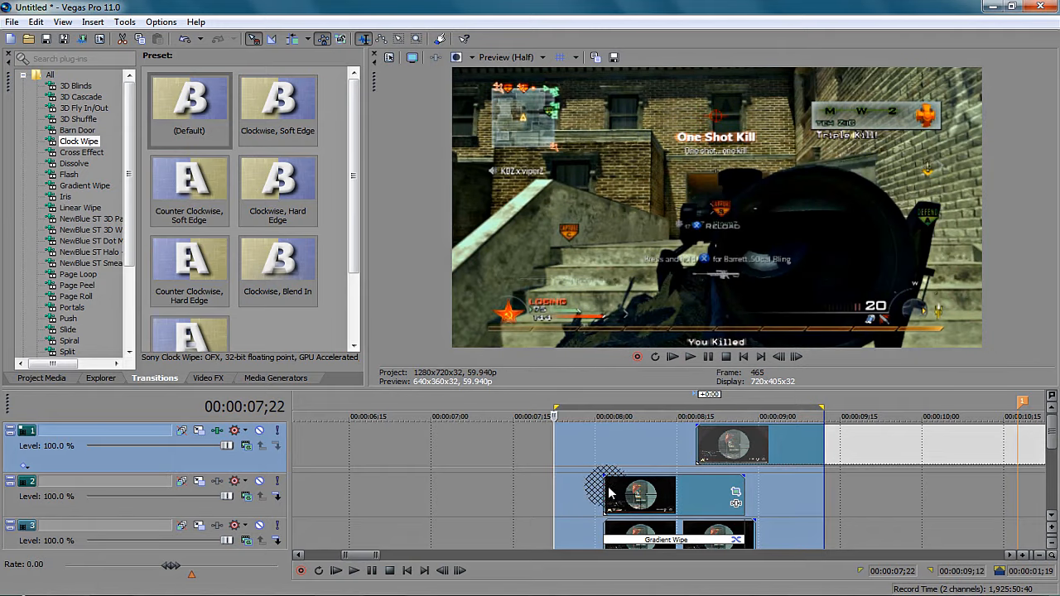
left_click(608, 508)
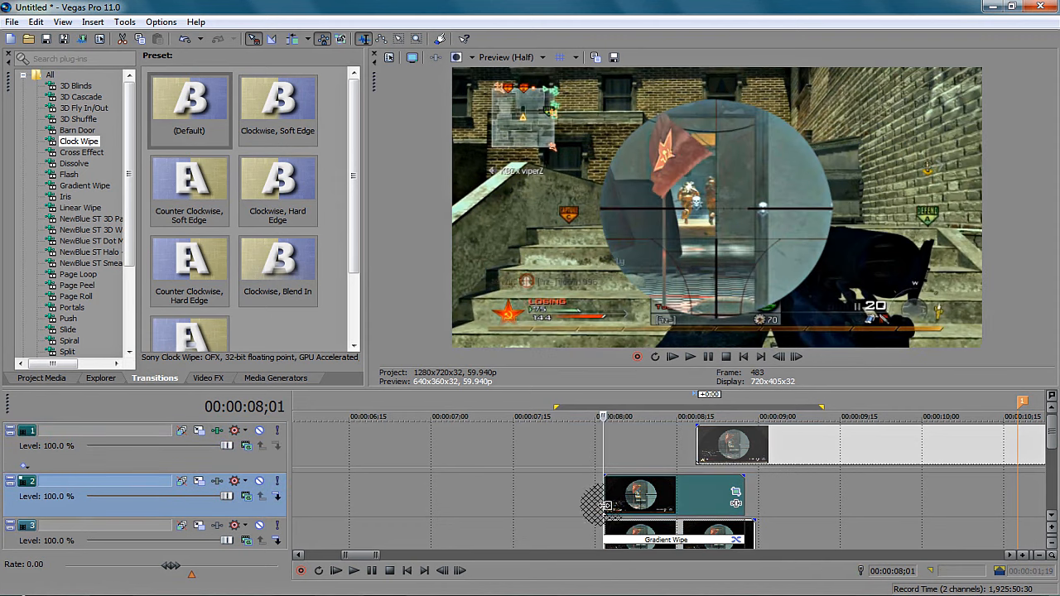
left_click(83, 153)
left_click(88, 164)
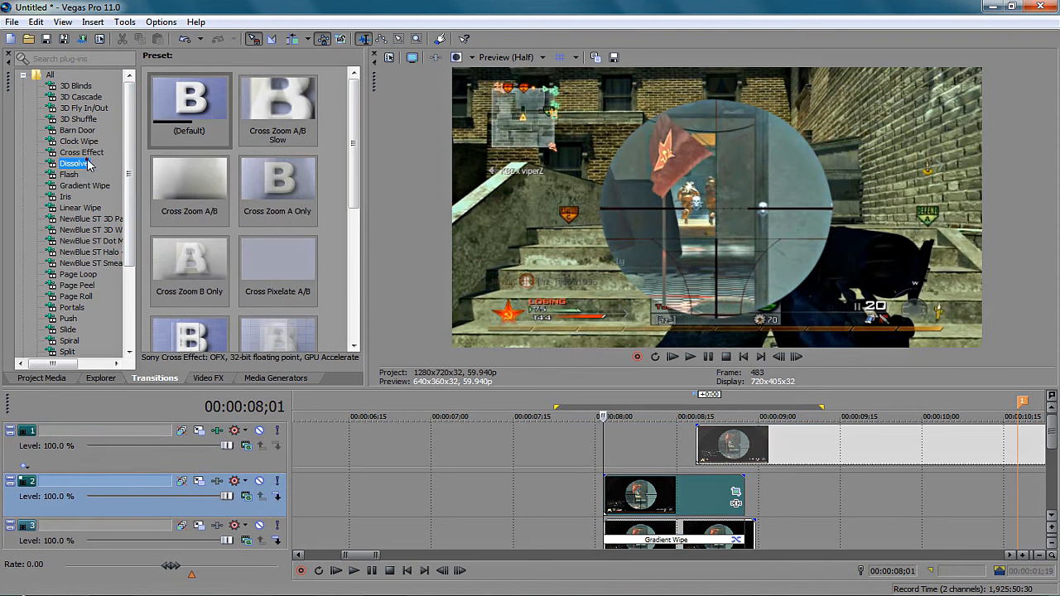
mouse_move(72, 173)
left_mouse_down()
mouse_move(123, 192)
mouse_move(76, 197)
left_mouse_up()
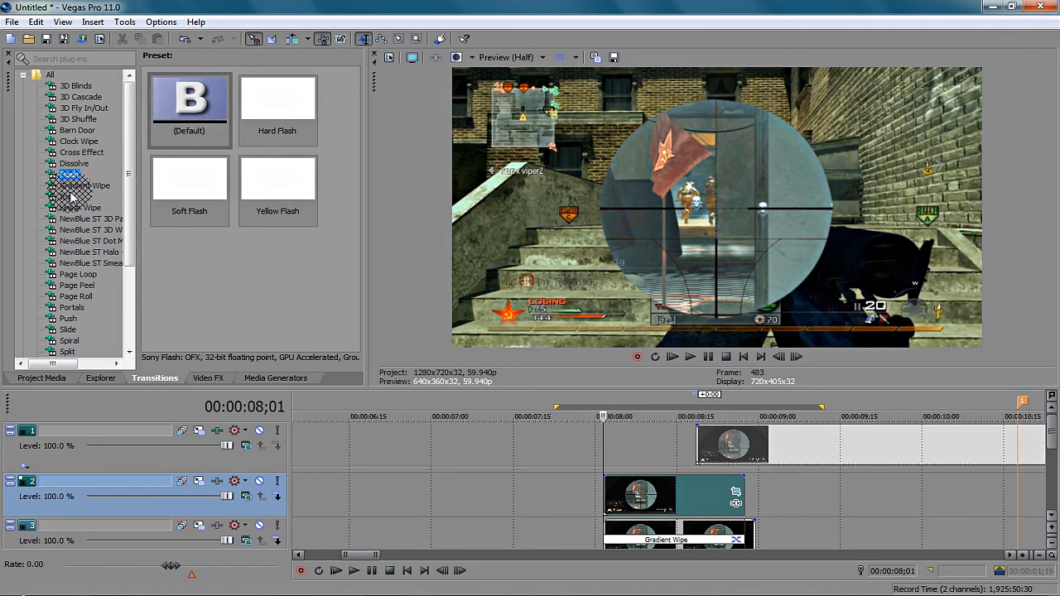
left_click(71, 190)
mouse_move(228, 230)
left_mouse_down()
mouse_move(278, 142)
mouse_move(173, 190)
mouse_move(278, 192)
mouse_move(124, 202)
mouse_move(230, 193)
mouse_move(184, 258)
mouse_move(251, 309)
left_mouse_up()
mouse_move(555, 468)
left_mouse_down()
mouse_move(642, 511)
mouse_move(350, 278)
mouse_move(525, 432)
left_mouse_up()
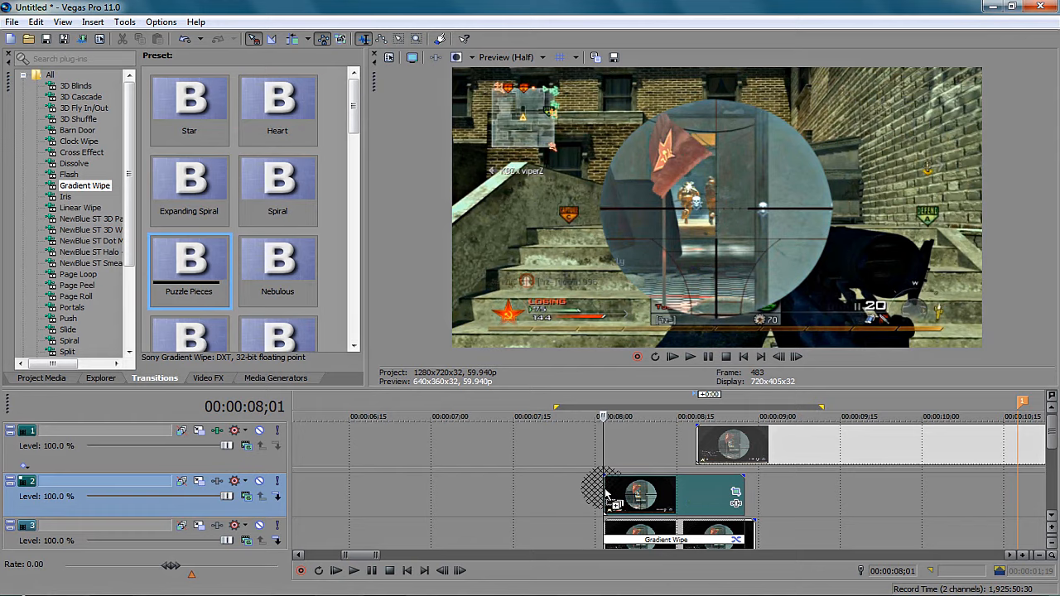
left_click_drag(606, 494, 607, 495)
left_click(1030, 9)
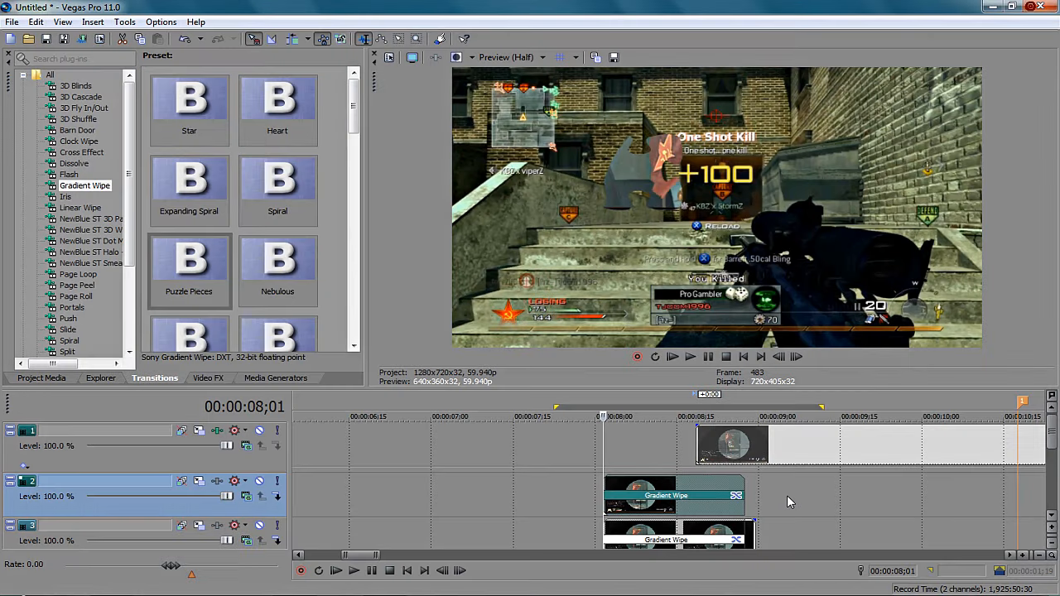
left_click_drag(742, 483, 679, 481)
Examine the frames around the end of the track 2 Gradient Wipe and play back the selected region
key("space")
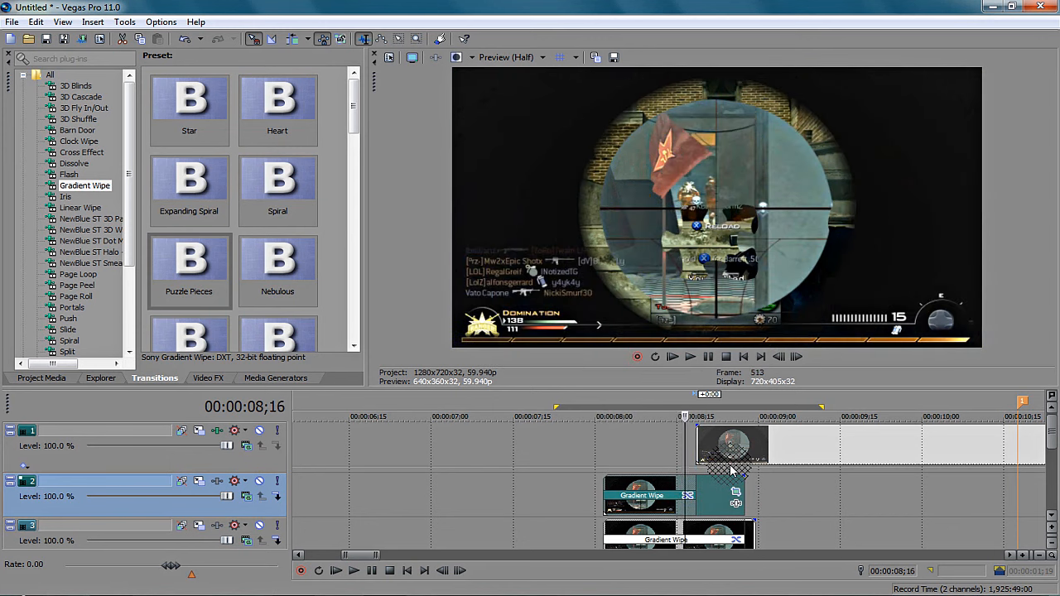
key("Left")
key("Left")
key("Right")
key("Right")
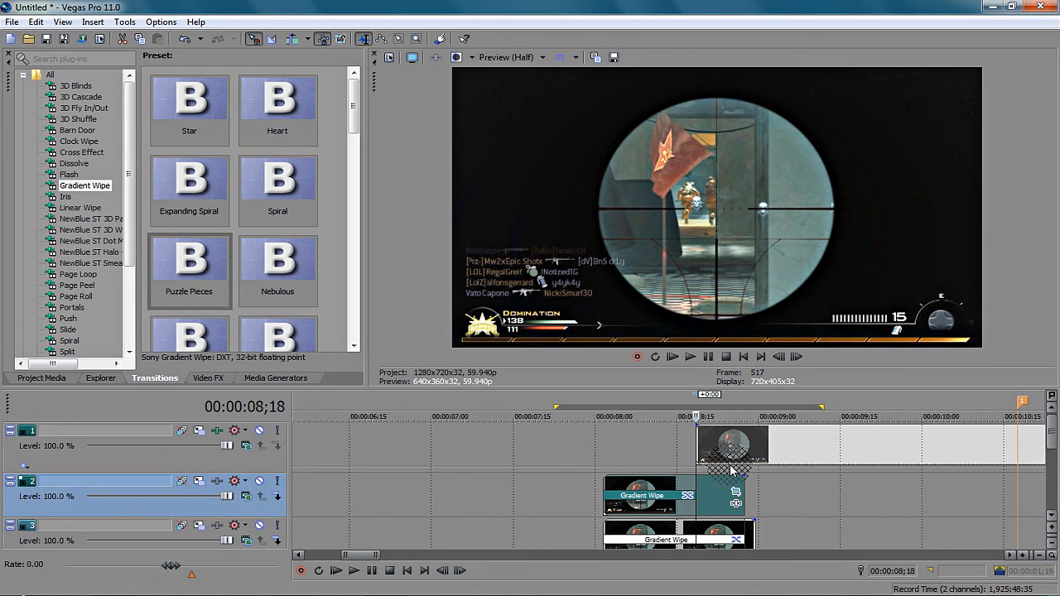
key("shift+space")
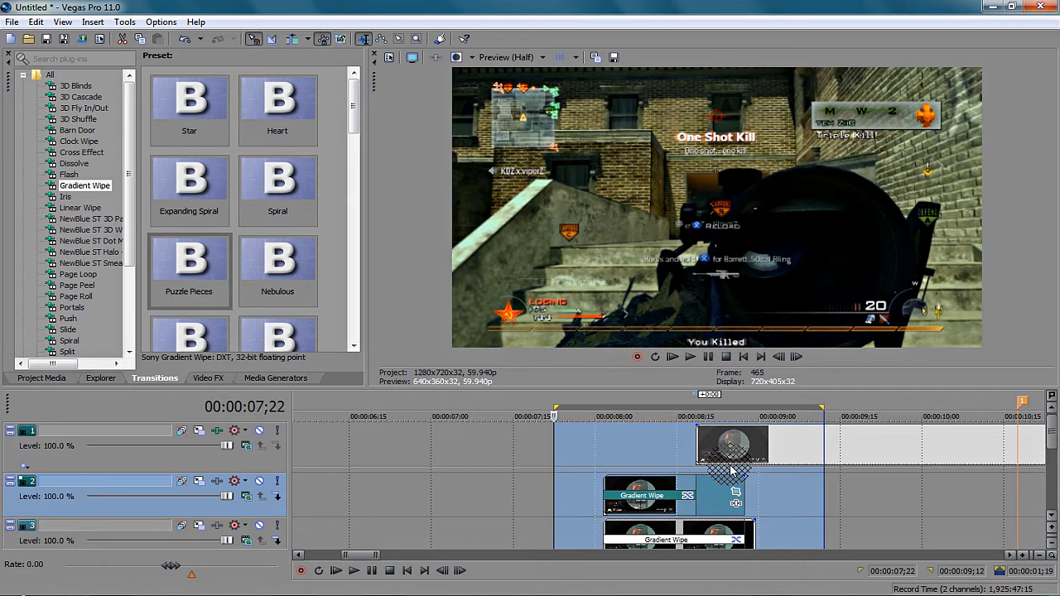
key("space")
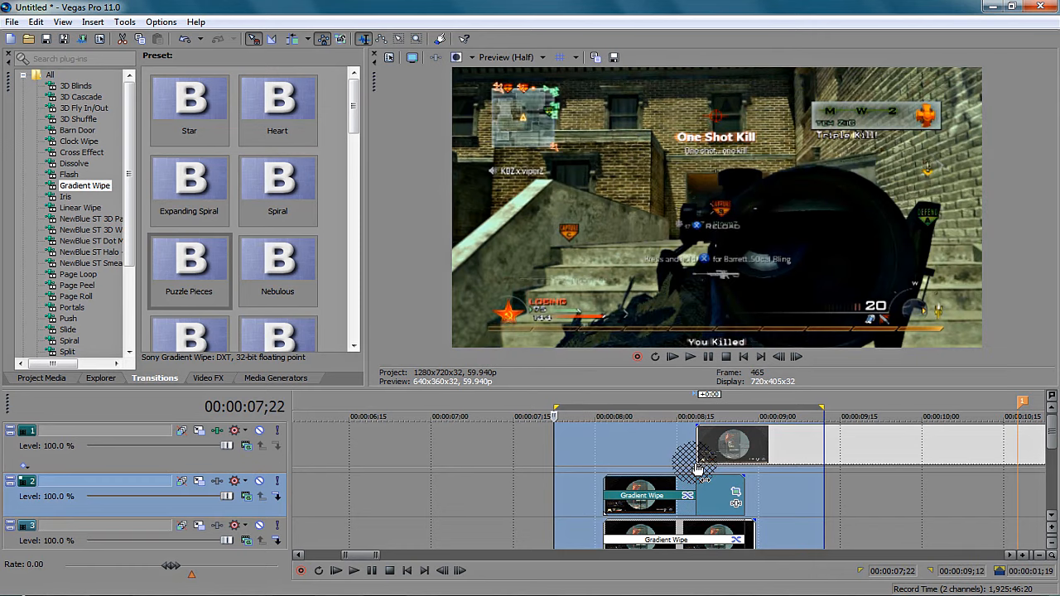
Replace the track 2 Gradient Wipe with the default Page Peel preset, shortened to end at the track 1 clip's start
left_click_drag(695, 484, 574, 488)
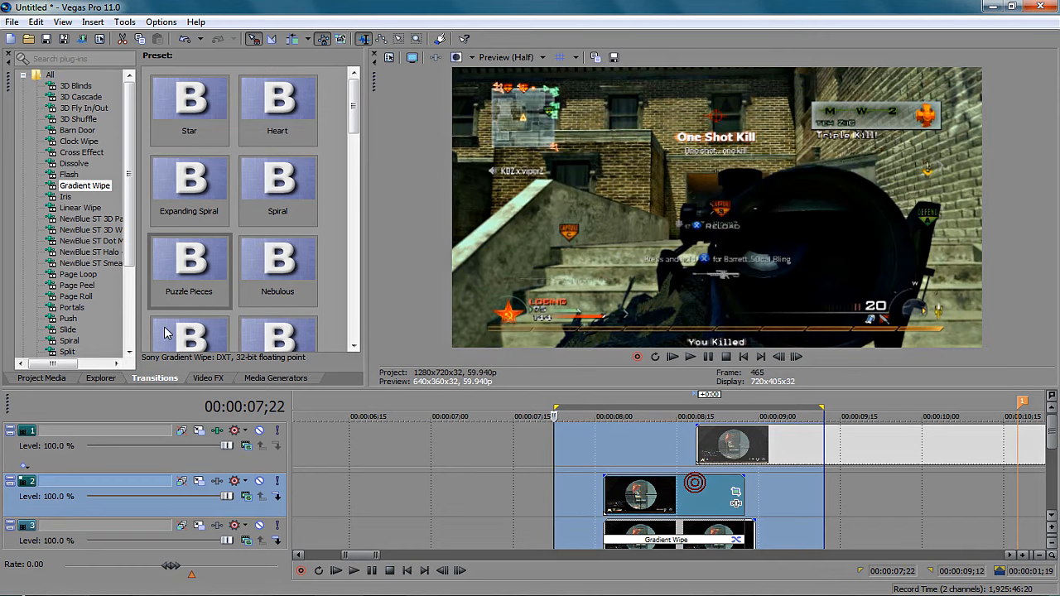
mouse_move(85, 200)
left_mouse_down()
mouse_move(122, 214)
mouse_move(142, 291)
mouse_move(130, 173)
mouse_move(95, 193)
left_mouse_up()
left_click(94, 188)
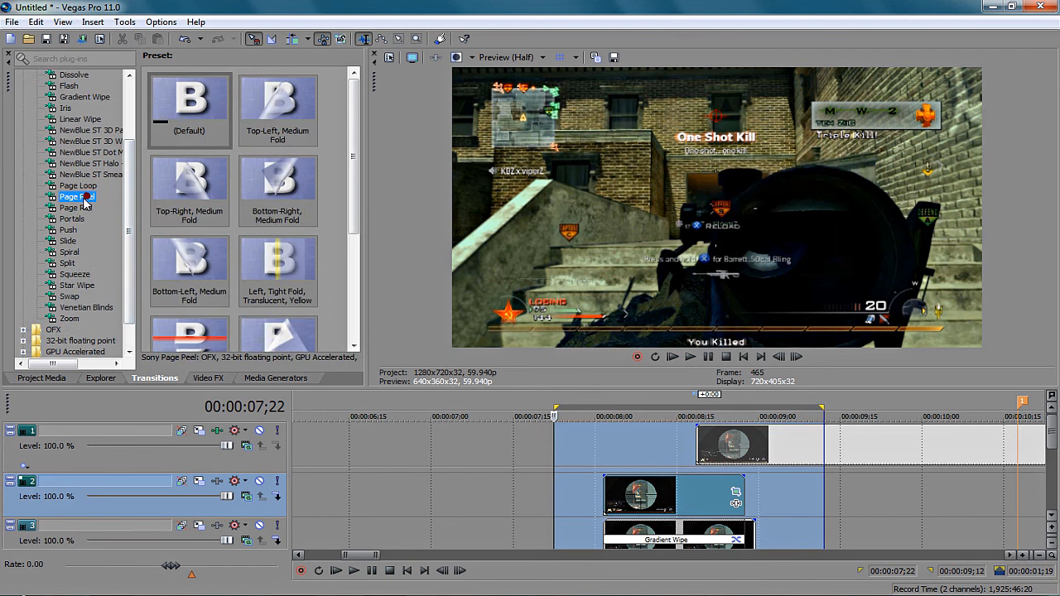
left_click(83, 197)
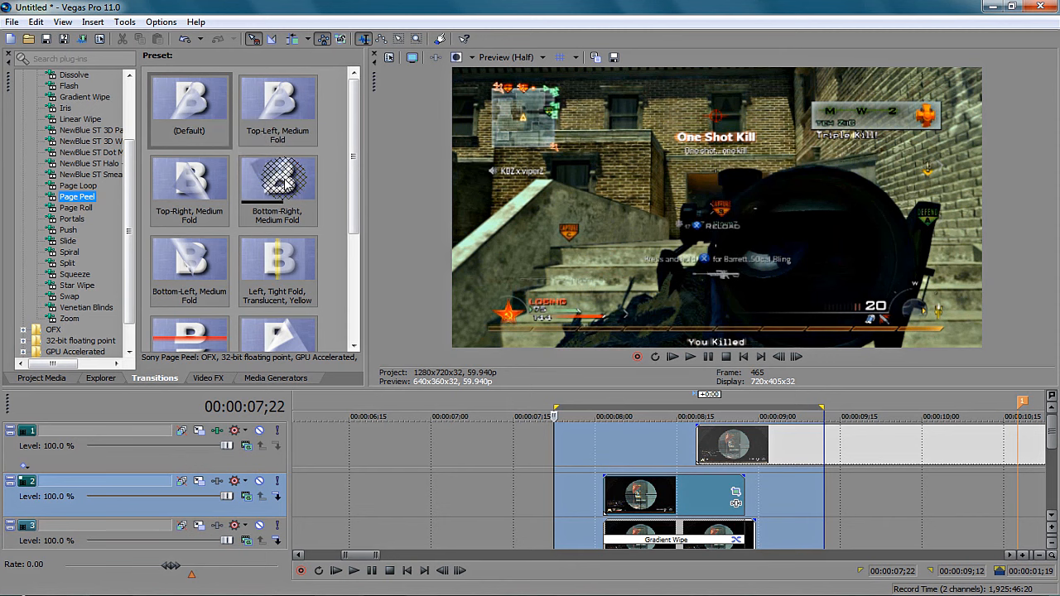
left_click_drag(188, 108, 462, 326)
left_click_drag(609, 503, 609, 504)
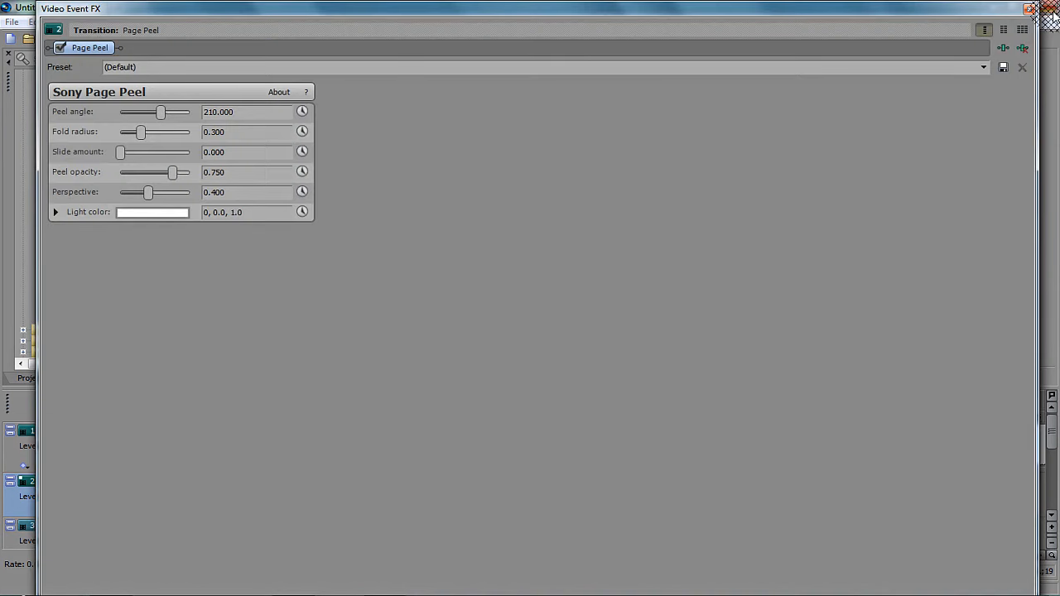
left_click(1028, 10)
left_click_drag(740, 479, 675, 484)
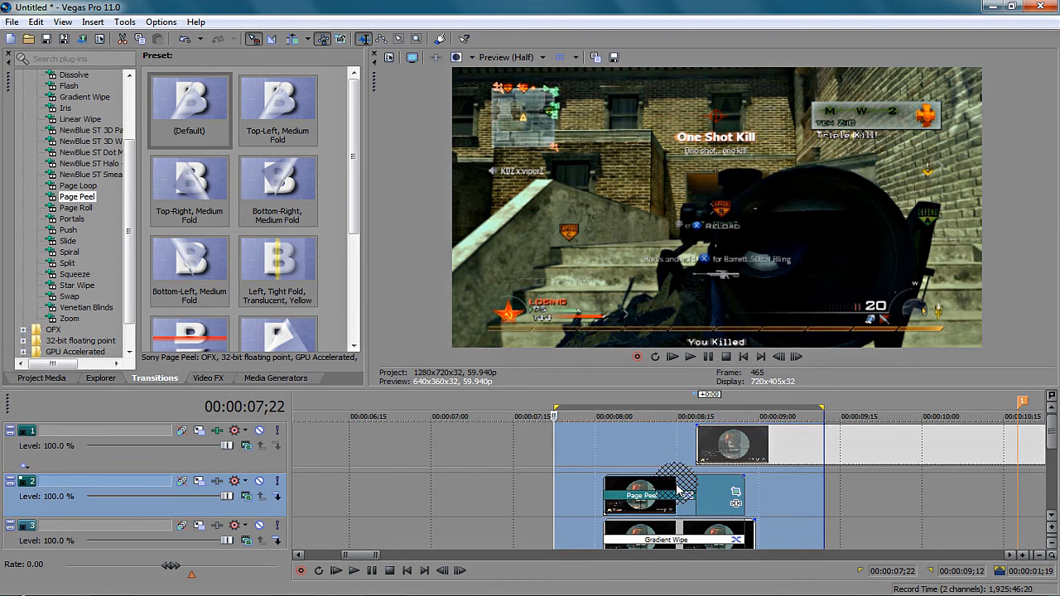
Check the frames near the end of the Page Peel and lengthen it to about 20 frames, past the track 1 clip's start
left_click(677, 454)
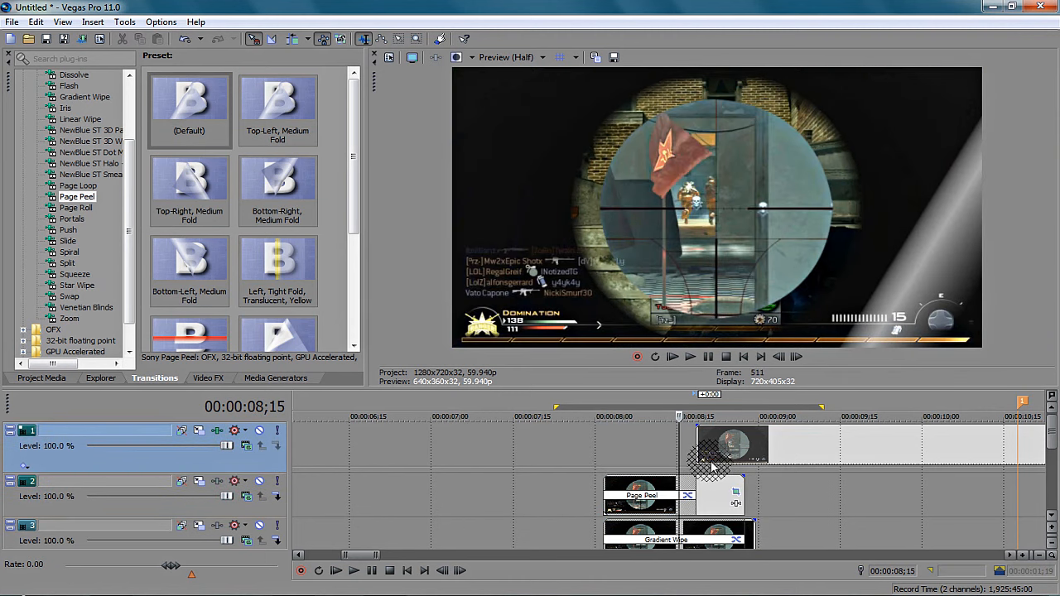
key("Left")
key("Left")
key("Left")
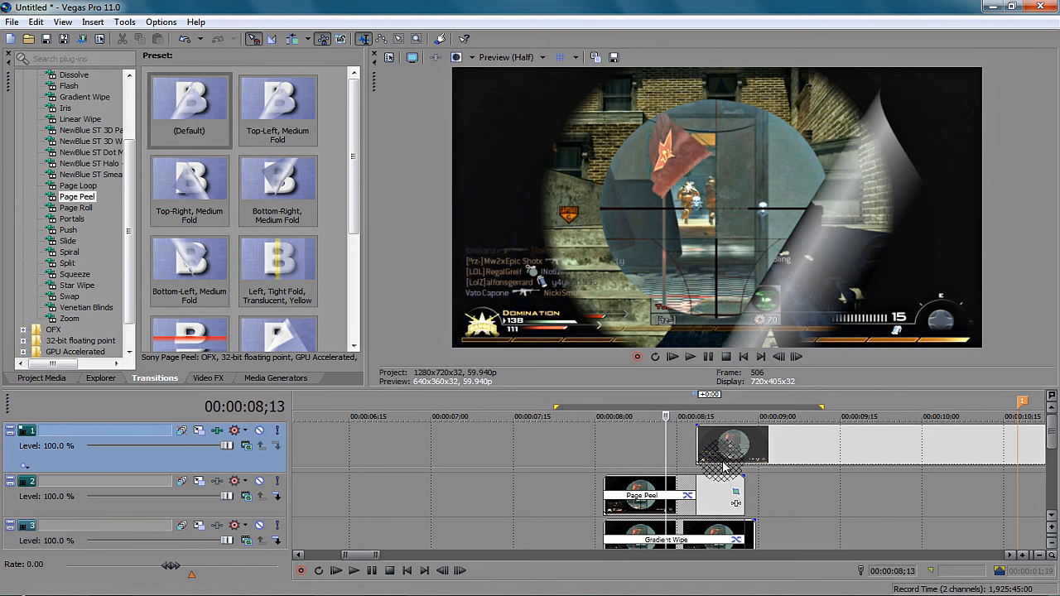
key("alt+Right")
key("alt+Right")
left_click_drag(695, 495, 735, 503)
key("alt+Right")
key("alt+Right")
key("alt+Right")
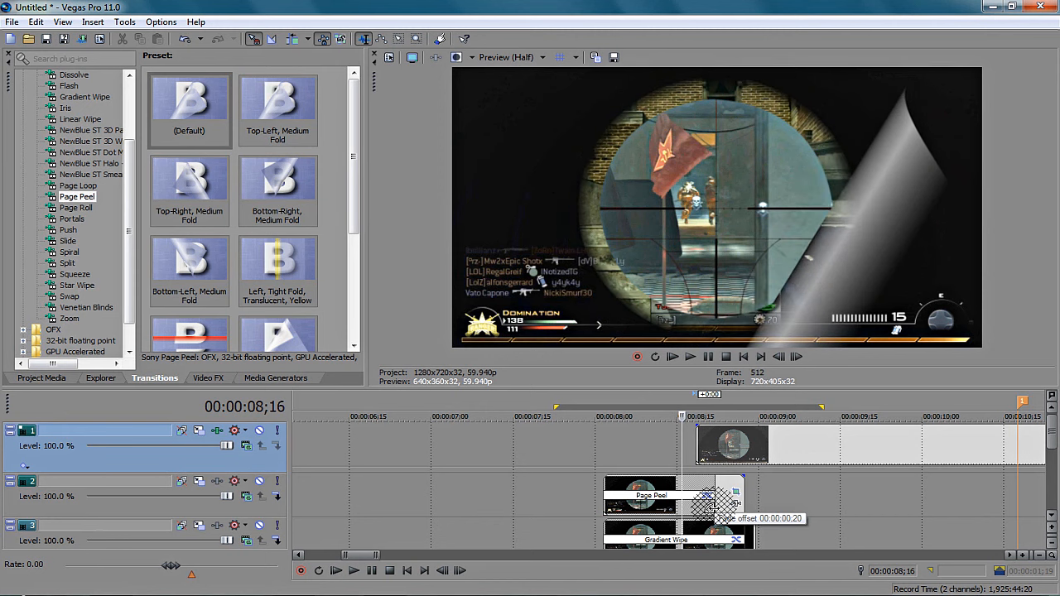
left_click_drag(714, 507, 709, 508)
Set the track 2 Page Peel's peel opacity to 0.000, close its settings and play back the transition
left_click(706, 498)
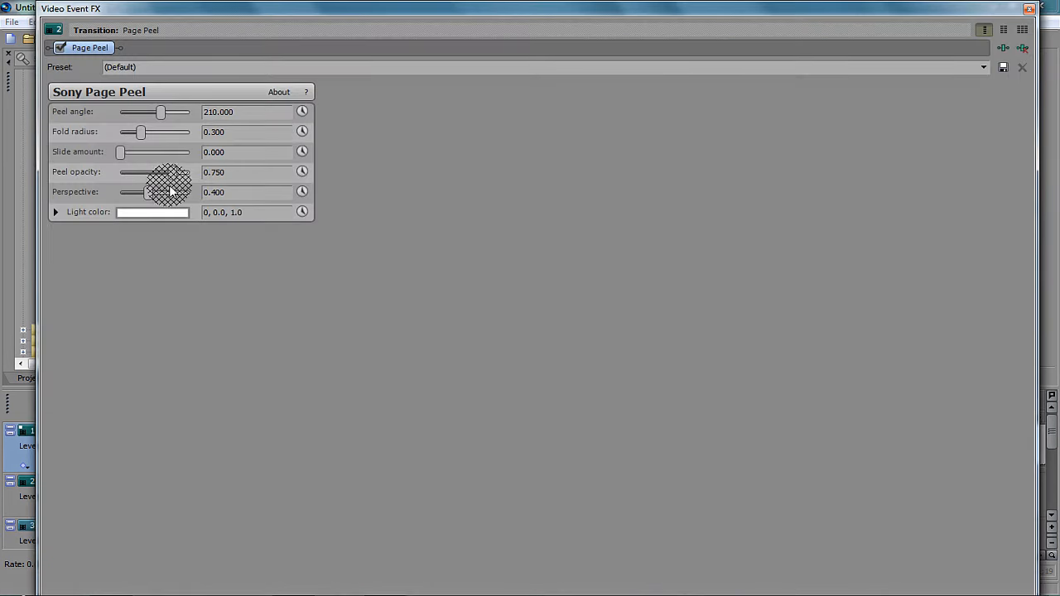
left_click_drag(170, 173, 132, 184)
left_click_drag(216, 9, 237, 360)
left_click_drag(151, 519, 143, 520)
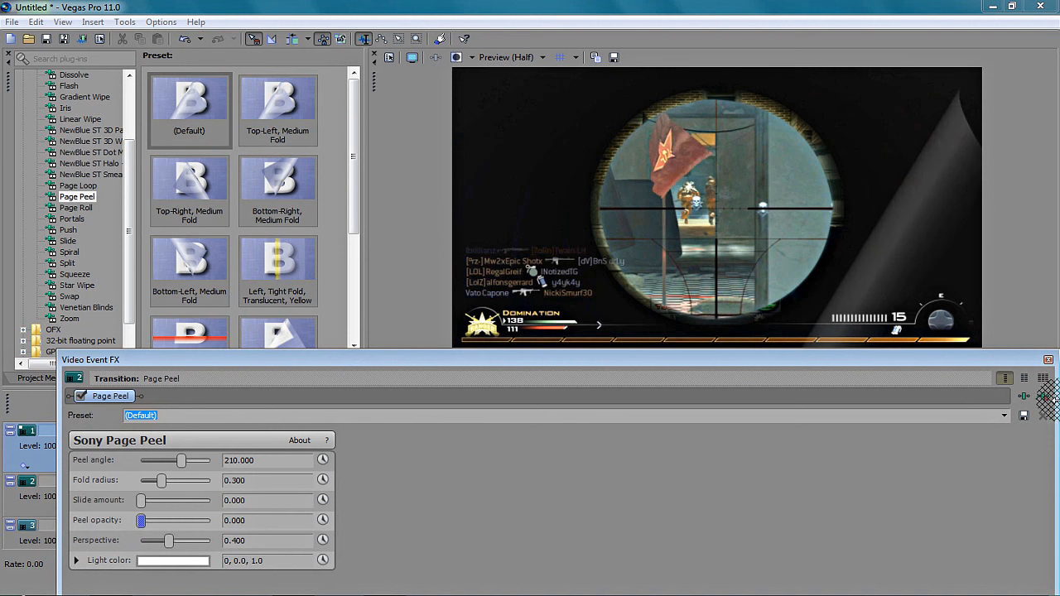
left_click(1047, 360)
key("space")
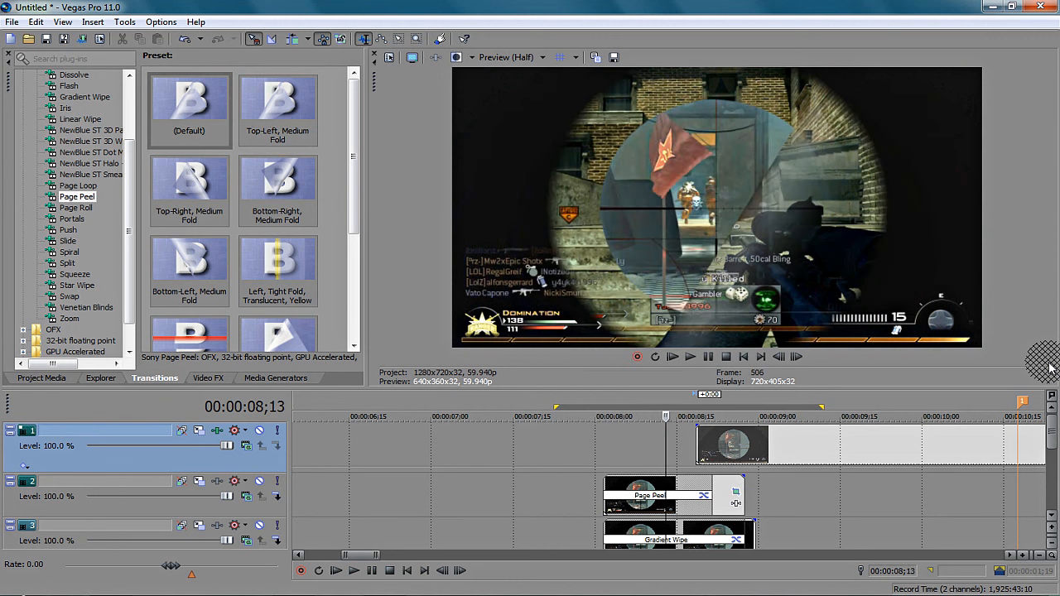
Play back the selected region several times to review the Page Peel combined with the Gradient Wipe
key("space")
key("space")
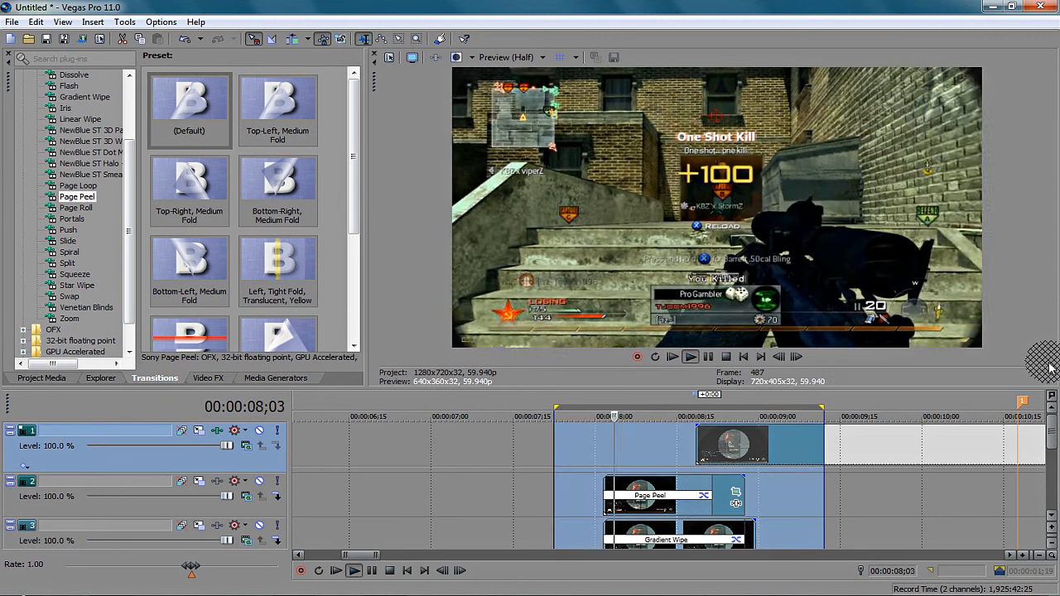
key("space")
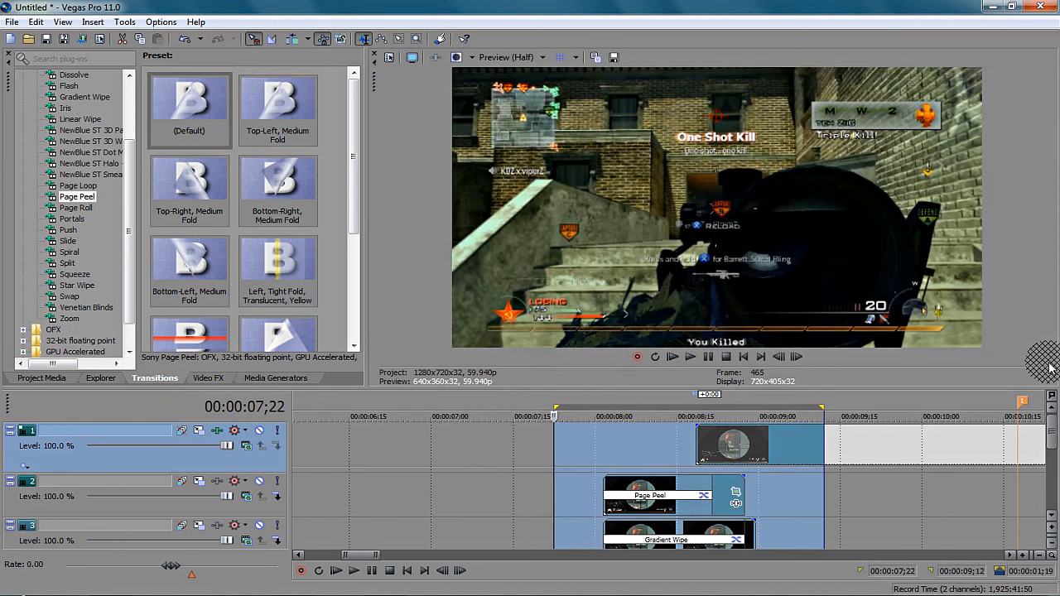
key("space")
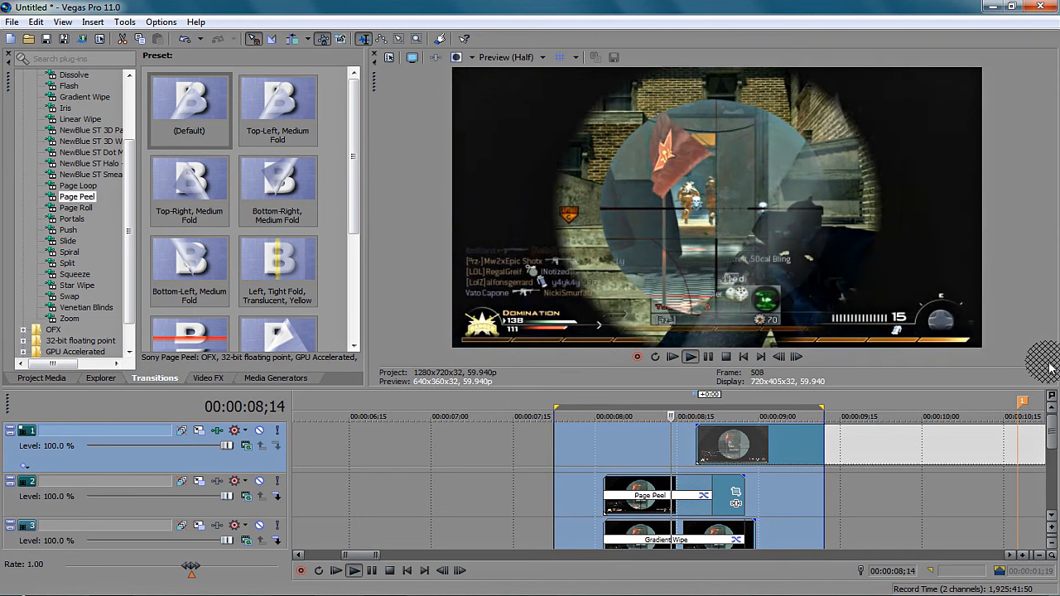
key("space")
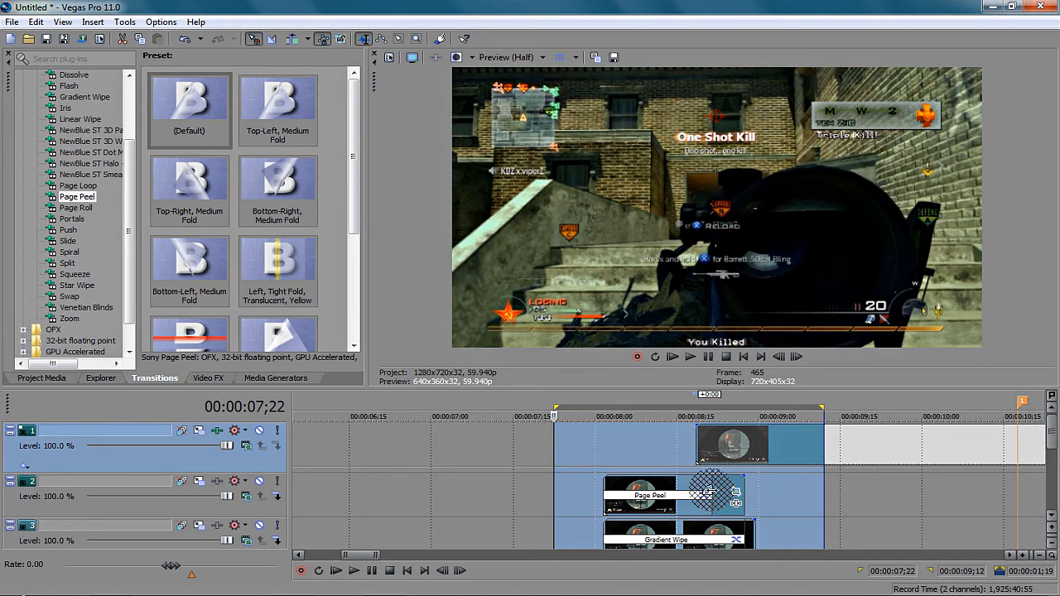
Replace the track 2 Page Peel with the Spiral In, Down, Counter Clockwise preset, shortened to end at the track 1 clip's start
left_click_drag(711, 492, 430, 494)
left_click(76, 208)
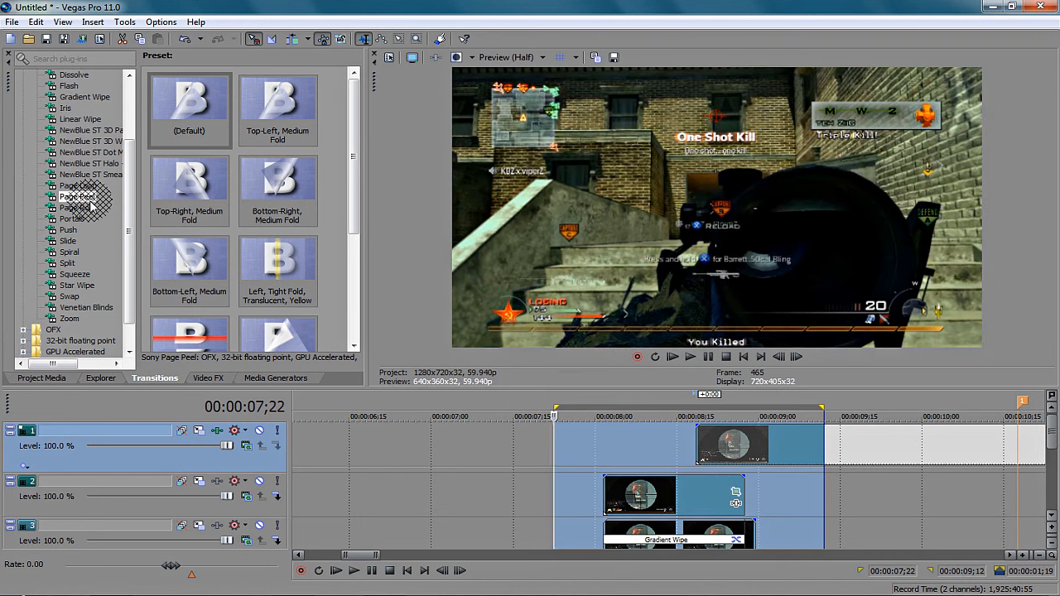
left_click(73, 219)
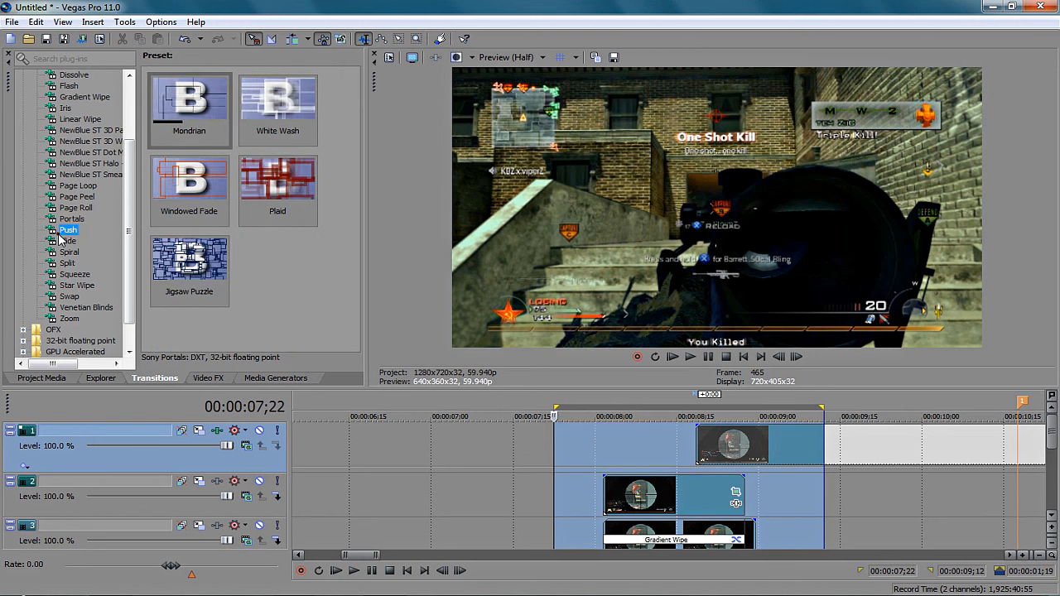
left_click(66, 230)
left_click(70, 219)
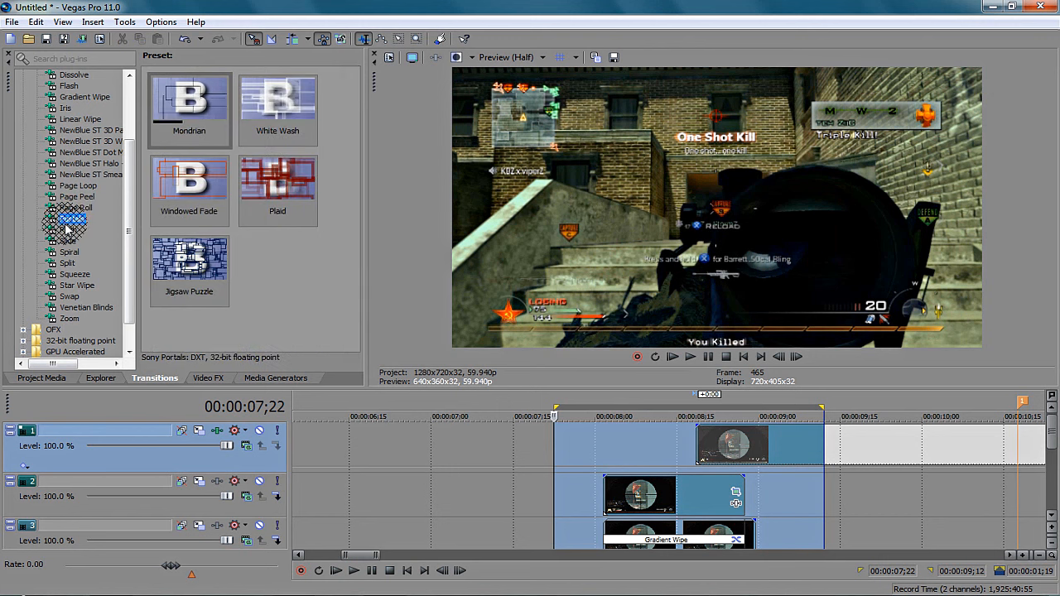
left_click(68, 240)
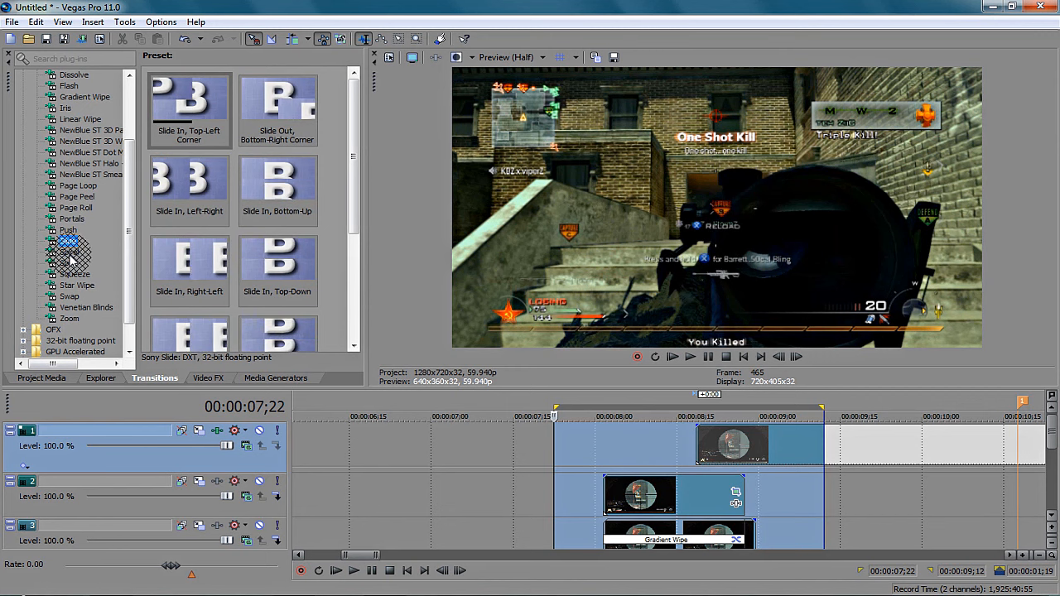
left_click(69, 251)
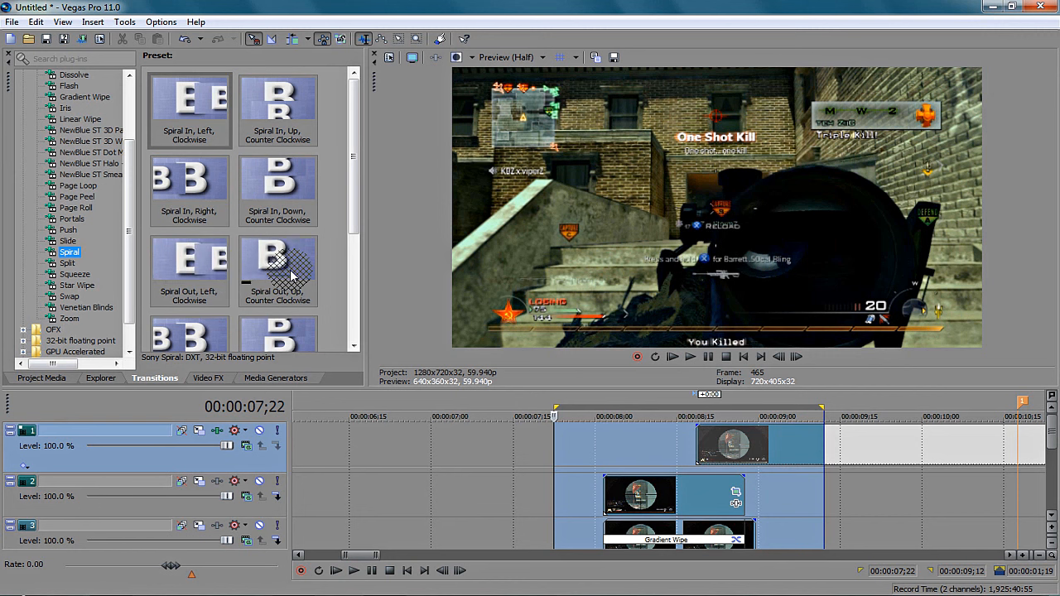
left_click_drag(266, 192, 590, 502)
left_click(1048, 359)
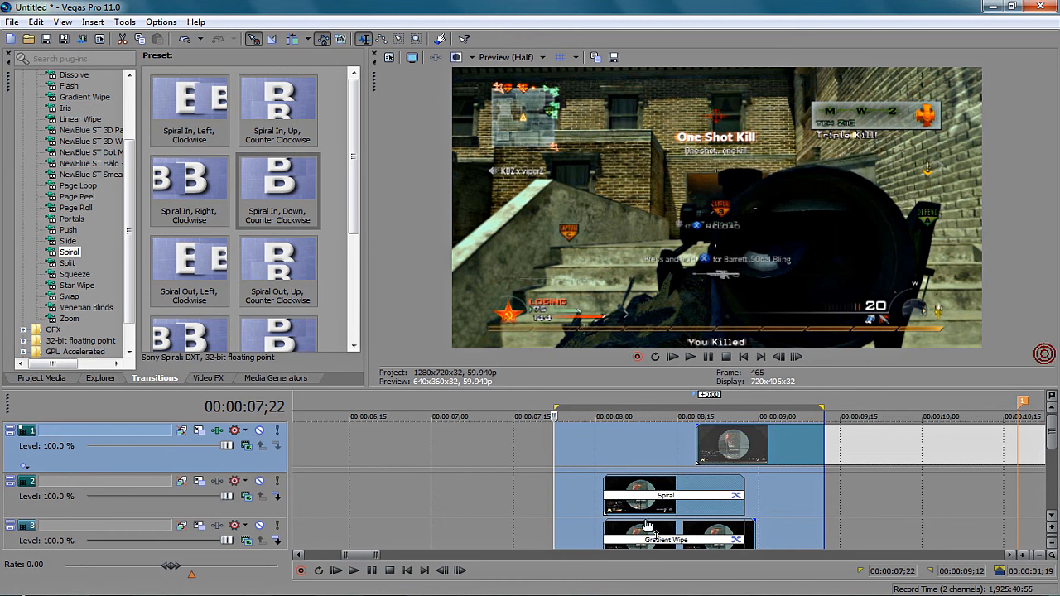
left_click(741, 482)
left_click_drag(742, 482, 665, 477)
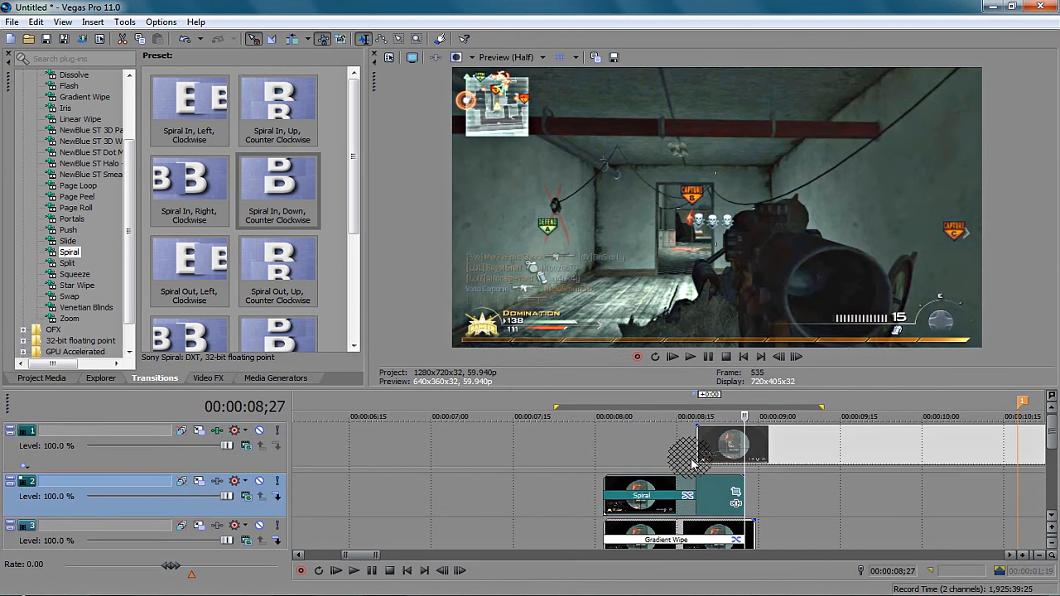
Check the frames near the Spiral's end and lengthen the track 3 Gradient Wipe to the end of its clip
left_click(691, 464)
key("Right")
key("Left")
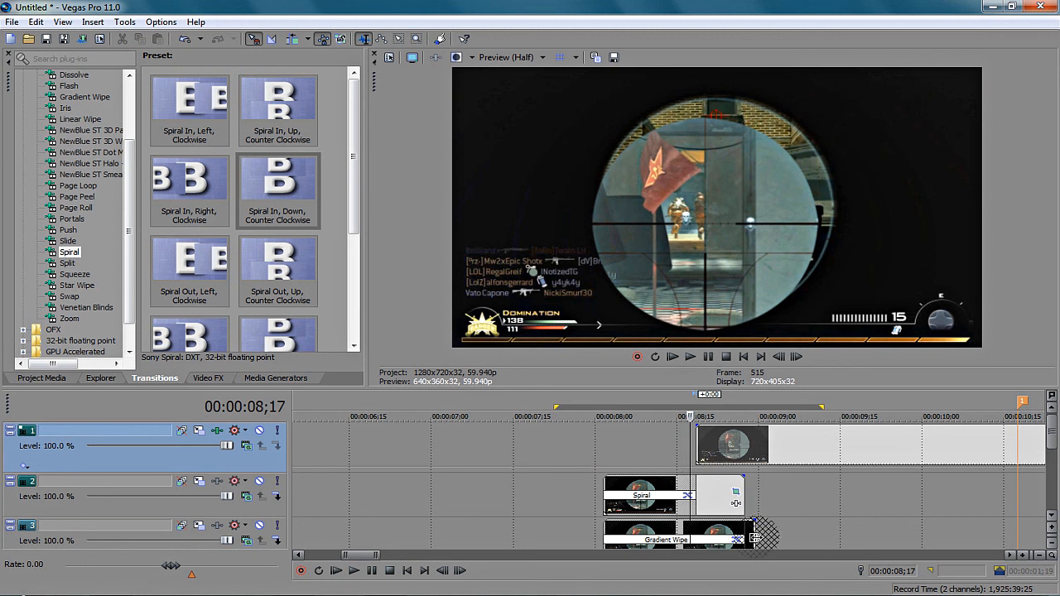
left_click_drag(743, 531, 771, 531)
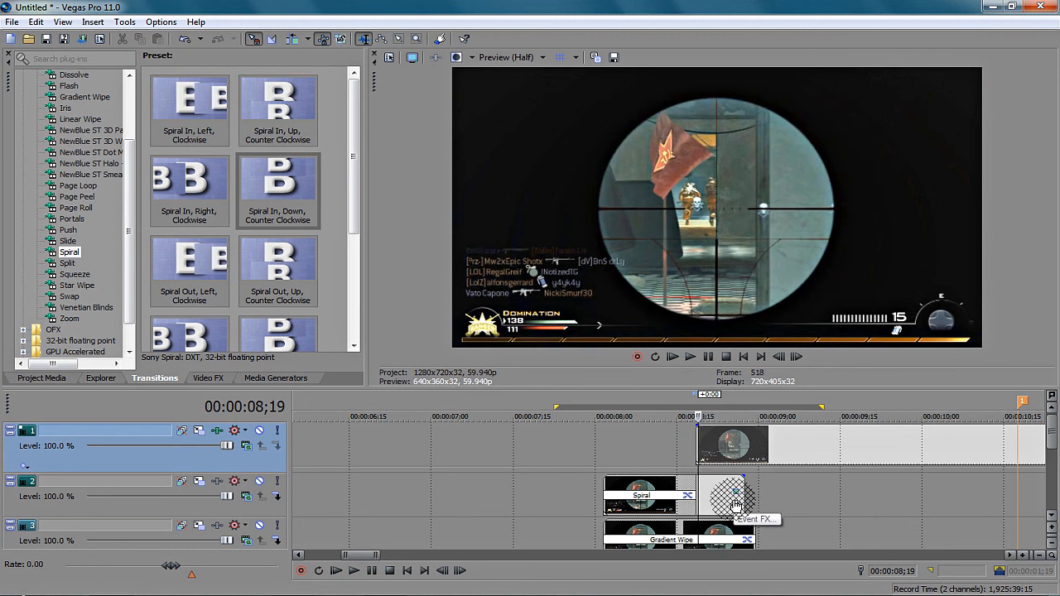
Play back the selected region to review the Spiral with the lengthened Gradient Wipe
key("space")
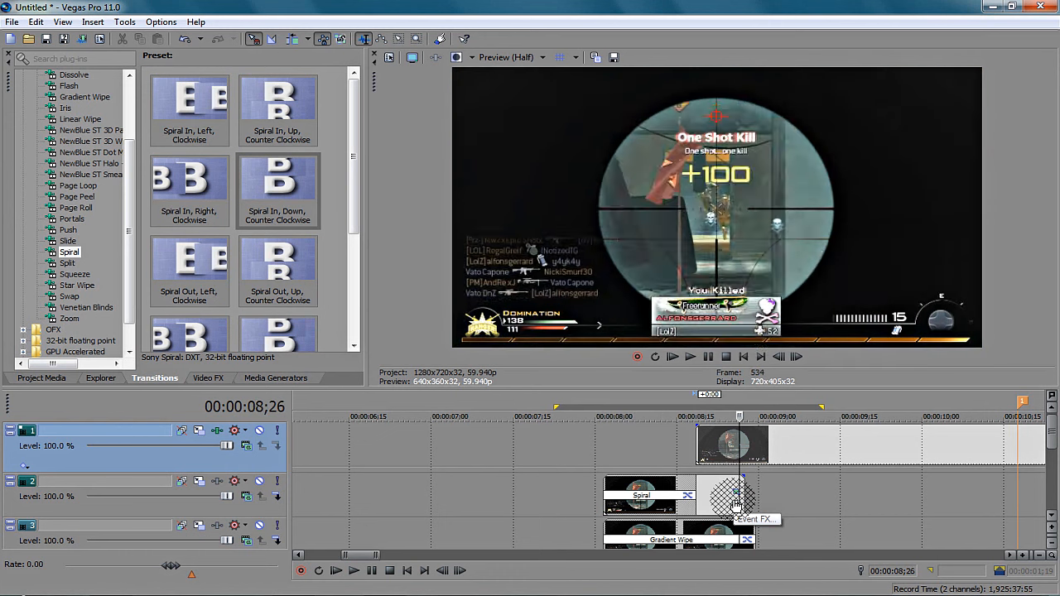
key("space")
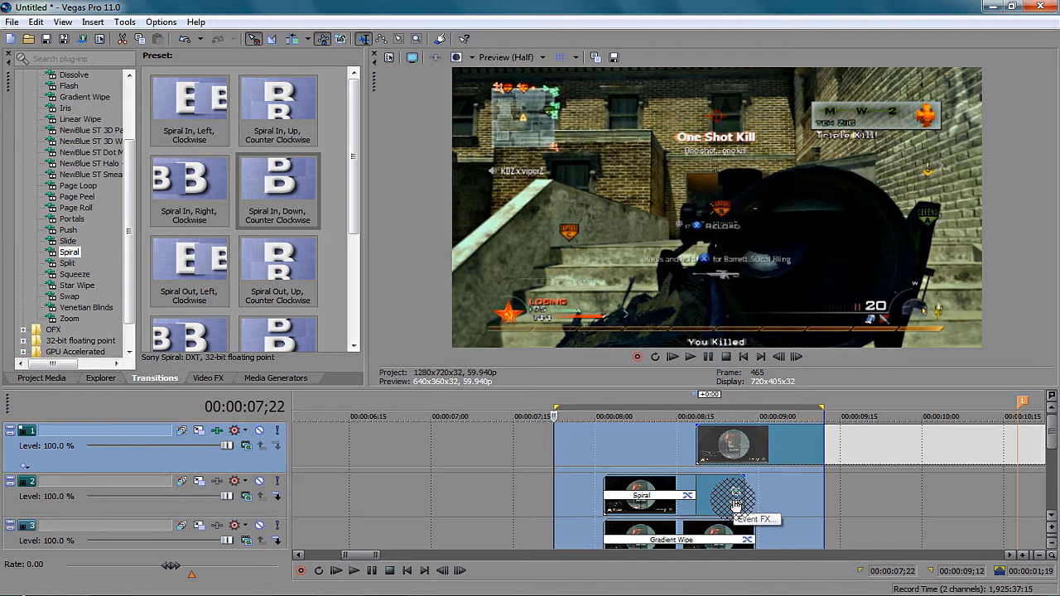
key("space")
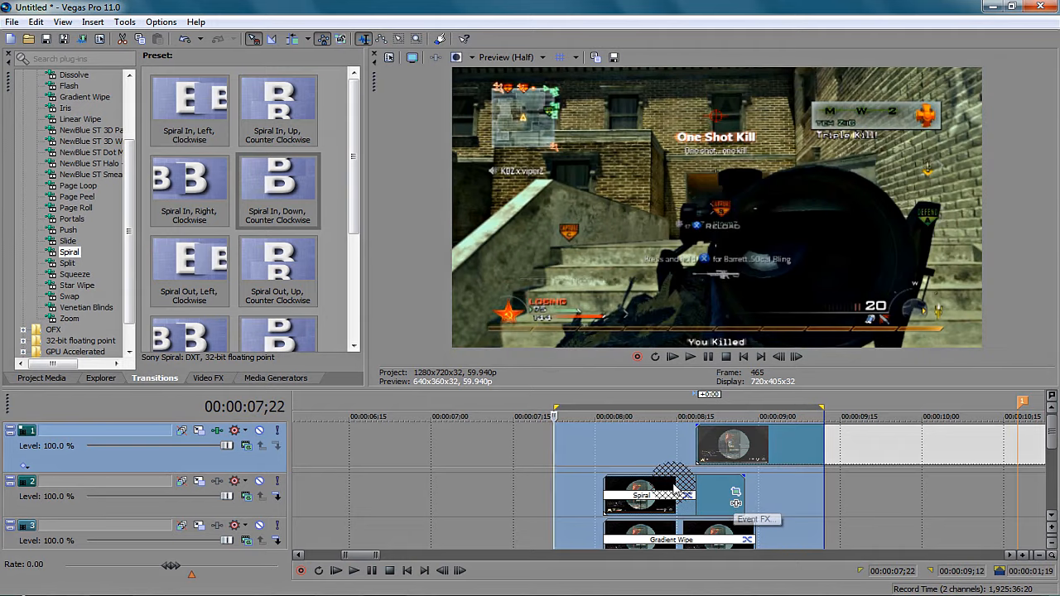
Replace the track 2 Spiral with the Star Wipe Horizontal Tooth Blinds preset, shorten it to 17 frames and check a frame near its end
left_click(94, 307)
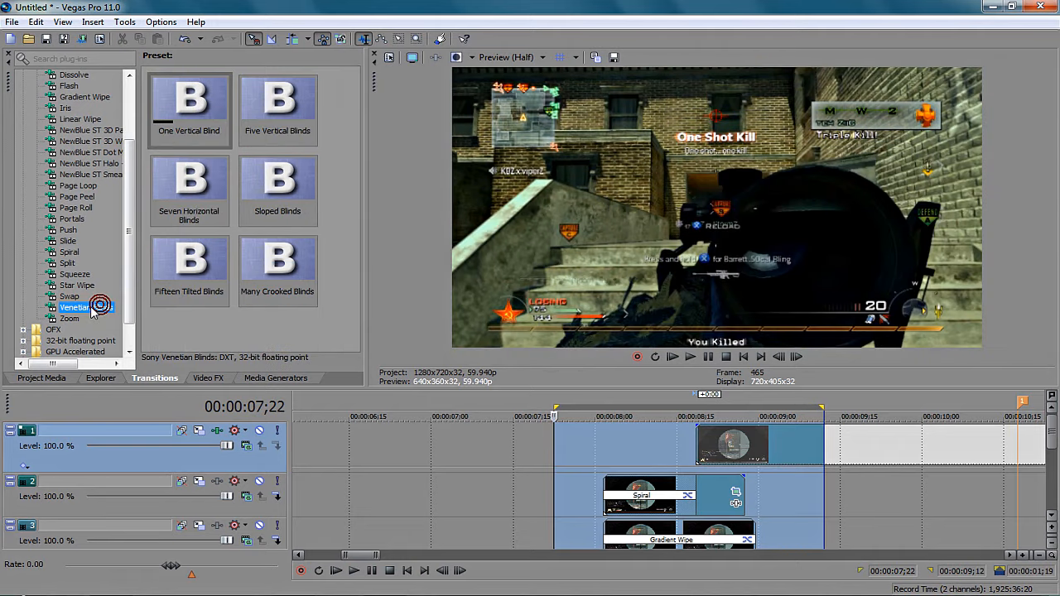
left_click(71, 318)
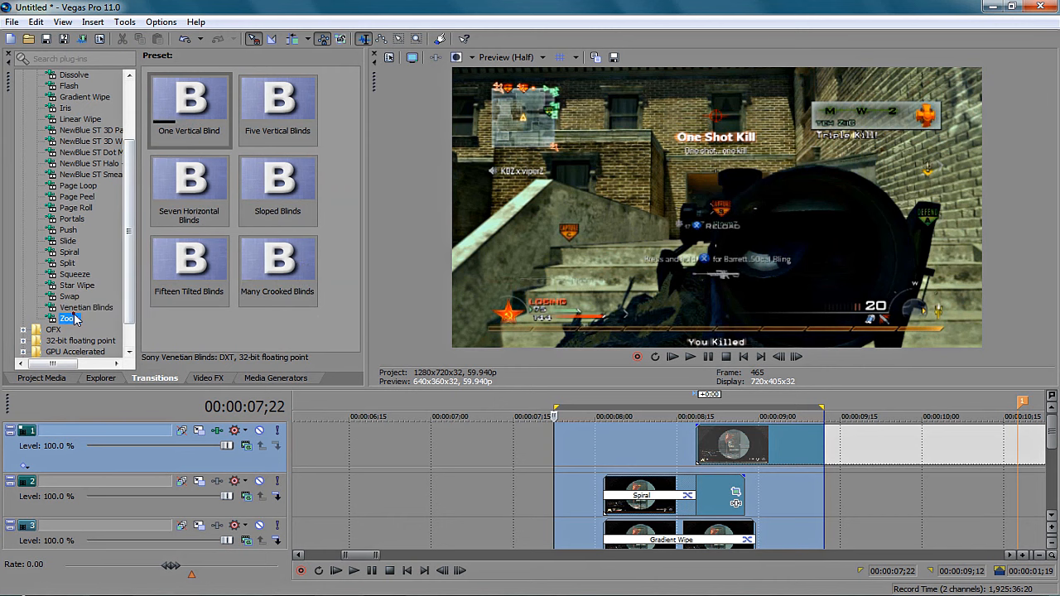
left_click(81, 286)
left_click_drag(87, 285, 693, 484)
scroll(344, 166, "down", 2)
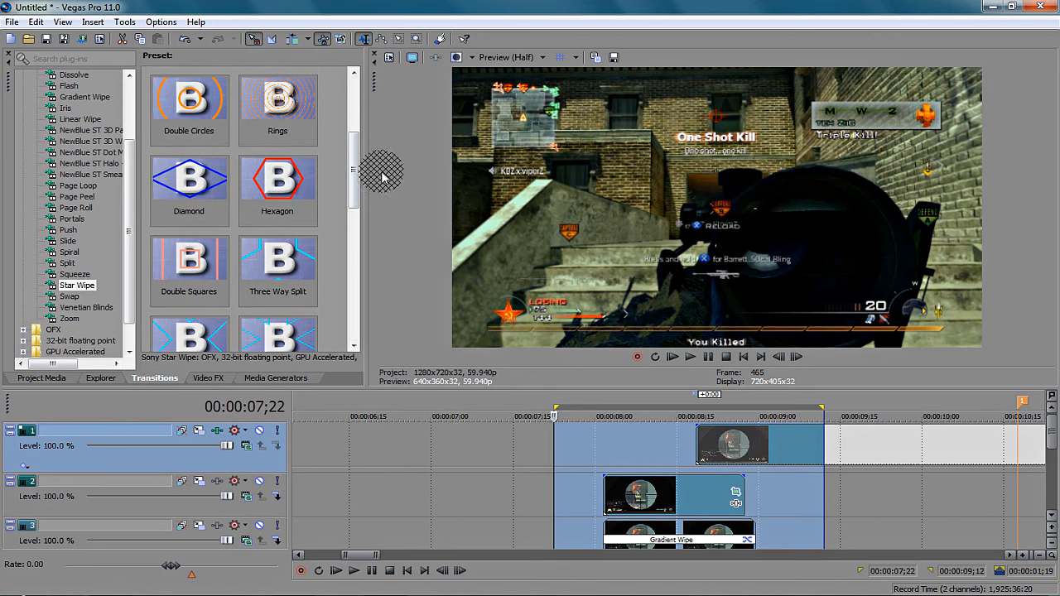
left_click_drag(359, 189, 359, 309)
left_click_drag(246, 185, 504, 349)
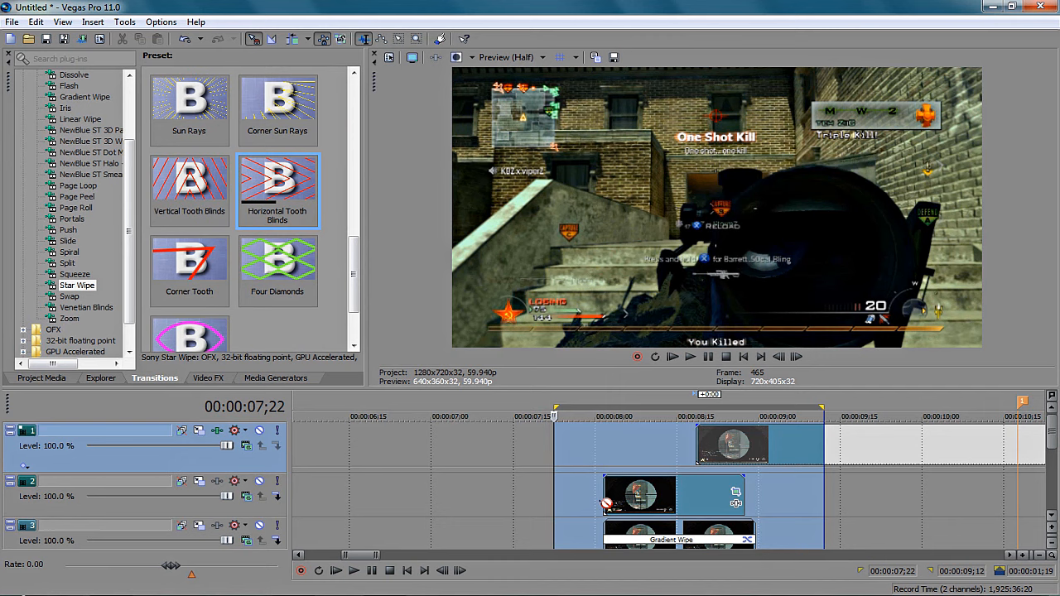
left_click_drag(602, 502, 603, 502)
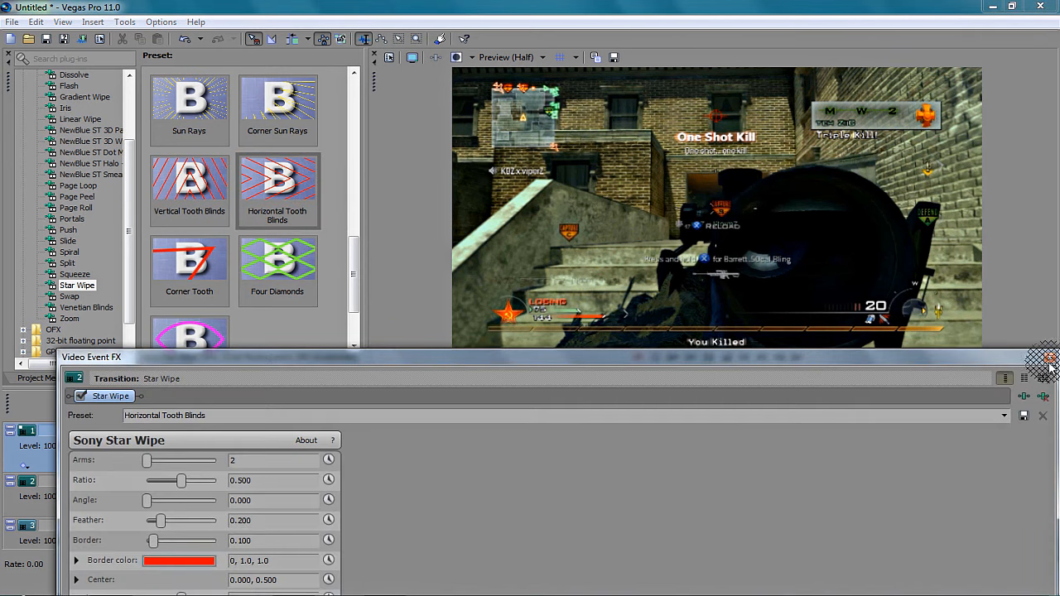
left_click(1050, 359)
left_click_drag(737, 474, 691, 485)
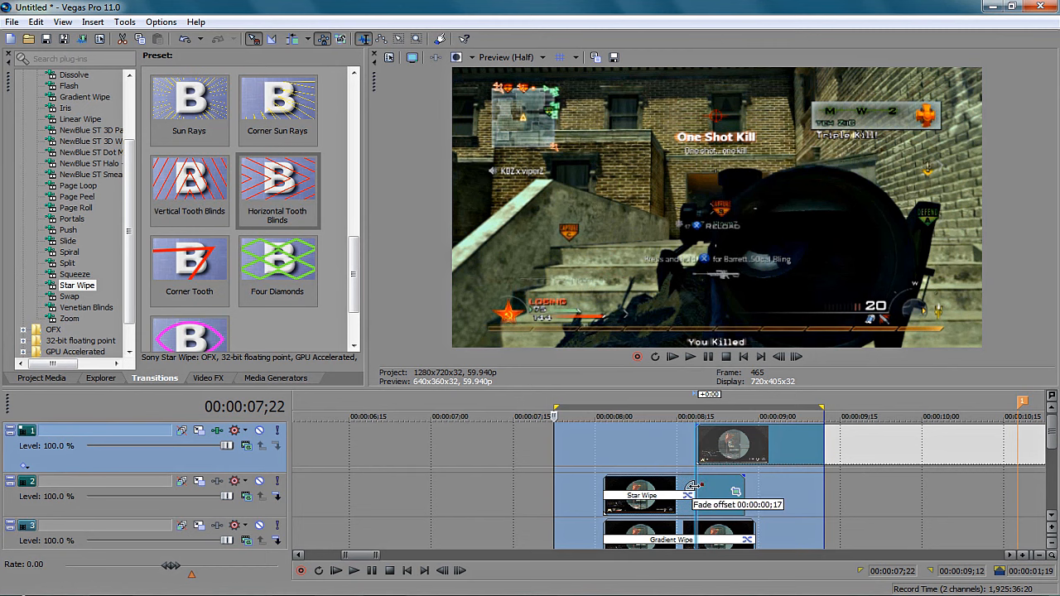
left_click(693, 465)
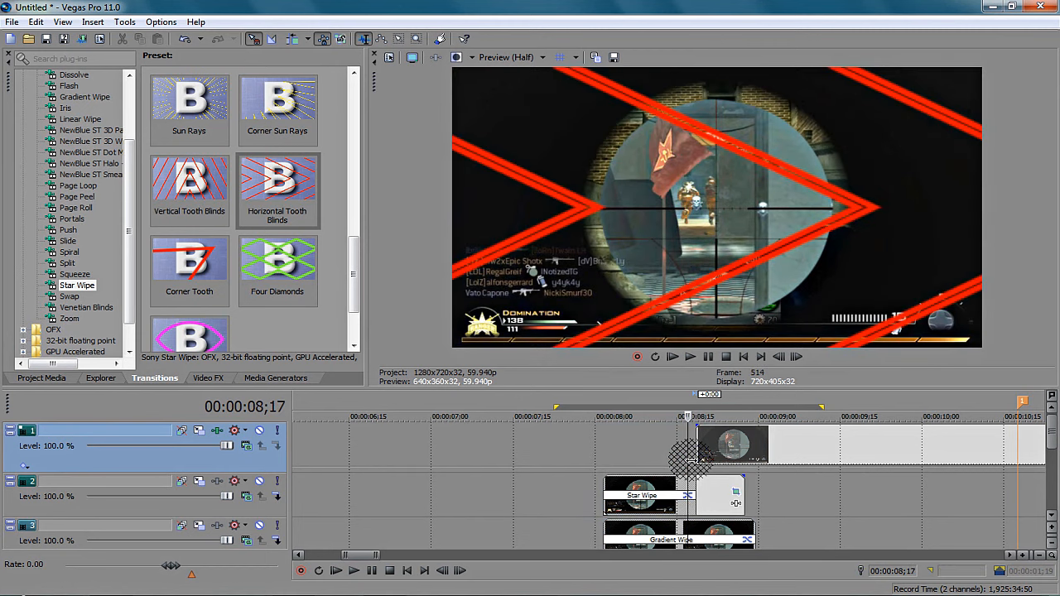
Replace the track 2 Star Wipe with the Split Push, In, Center preset, shortened to end at the track 1 clip's start
left_click_drag(689, 471, 598, 496)
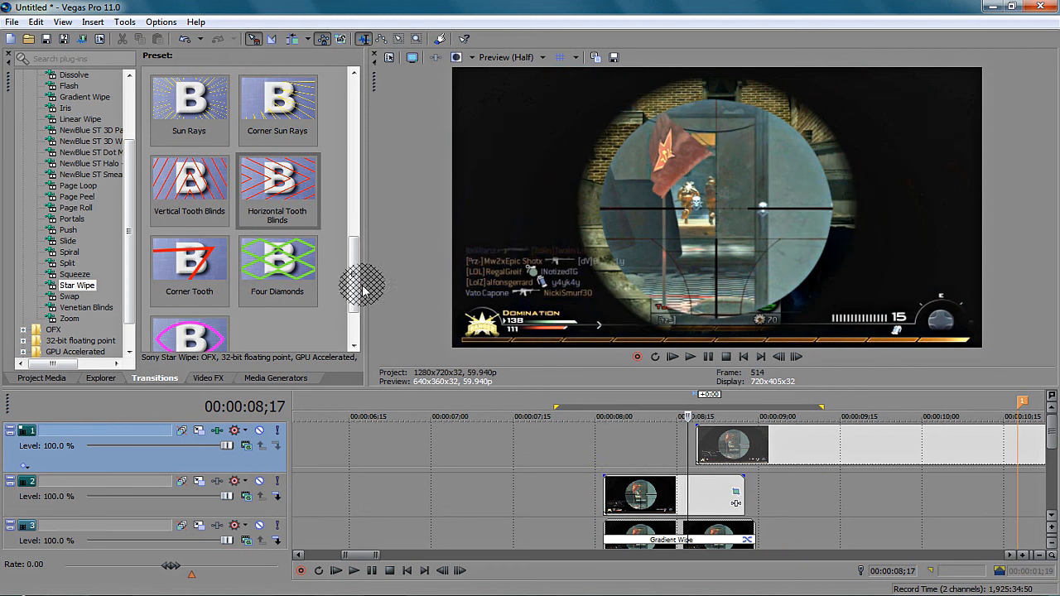
left_click(90, 274)
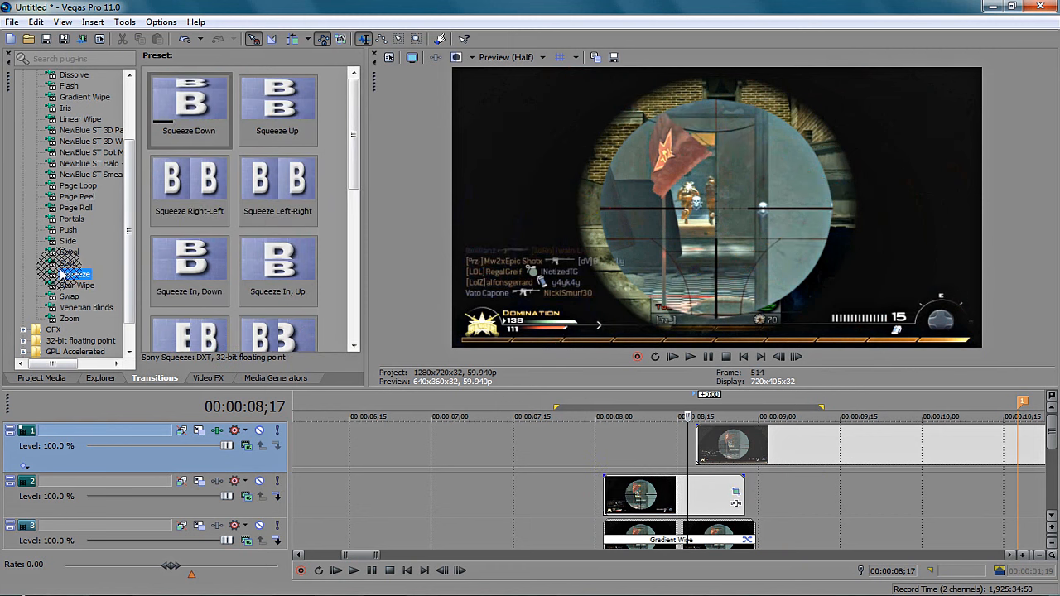
left_click(67, 263)
mouse_move(294, 184)
left_mouse_down()
mouse_move(623, 509)
mouse_move(608, 503)
left_mouse_up()
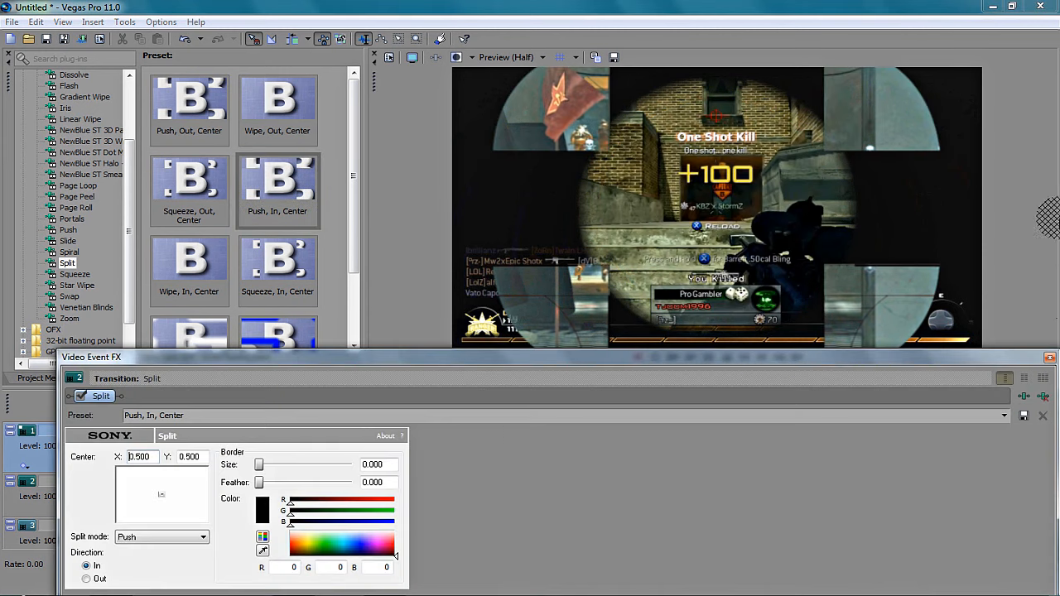
left_click(1049, 357)
left_click_drag(285, 203, 805, 478)
Check the frames after the Split and play back the selected region several times
key("Right")
key("Right")
key("space")
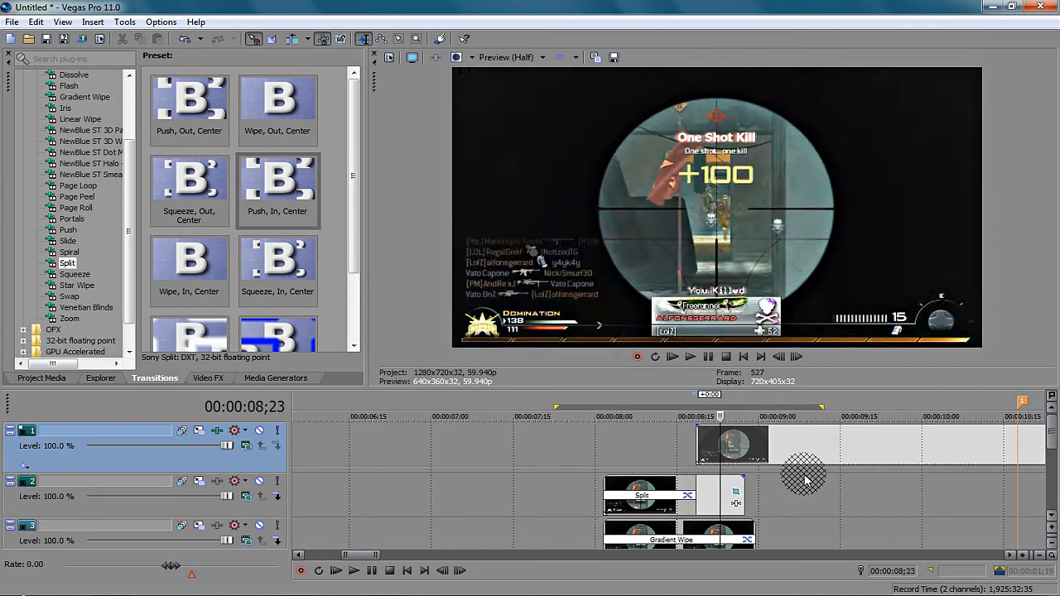
key("space")
key("space")
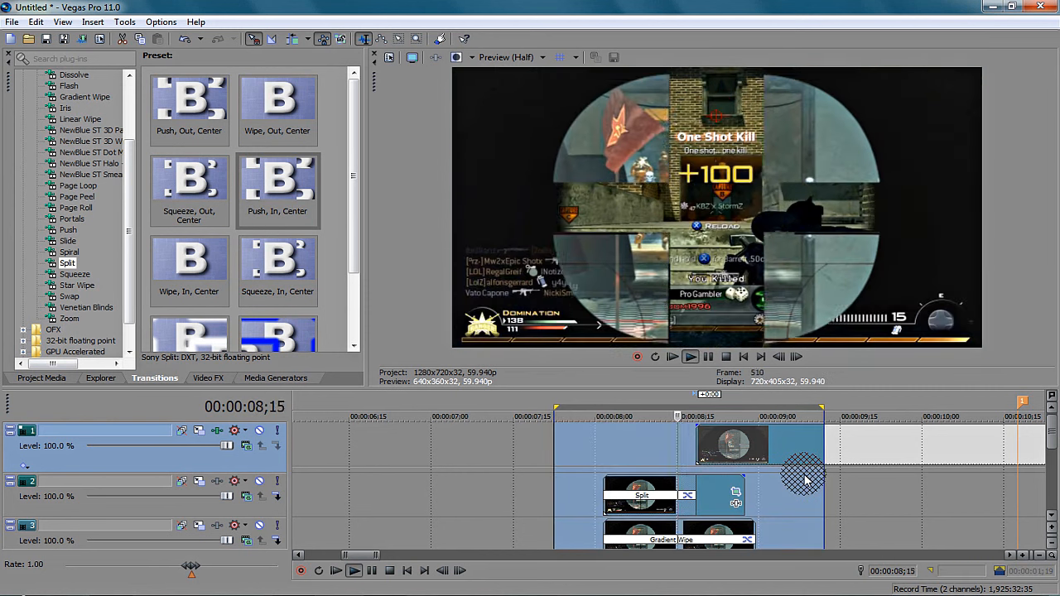
key("space")
key("space")
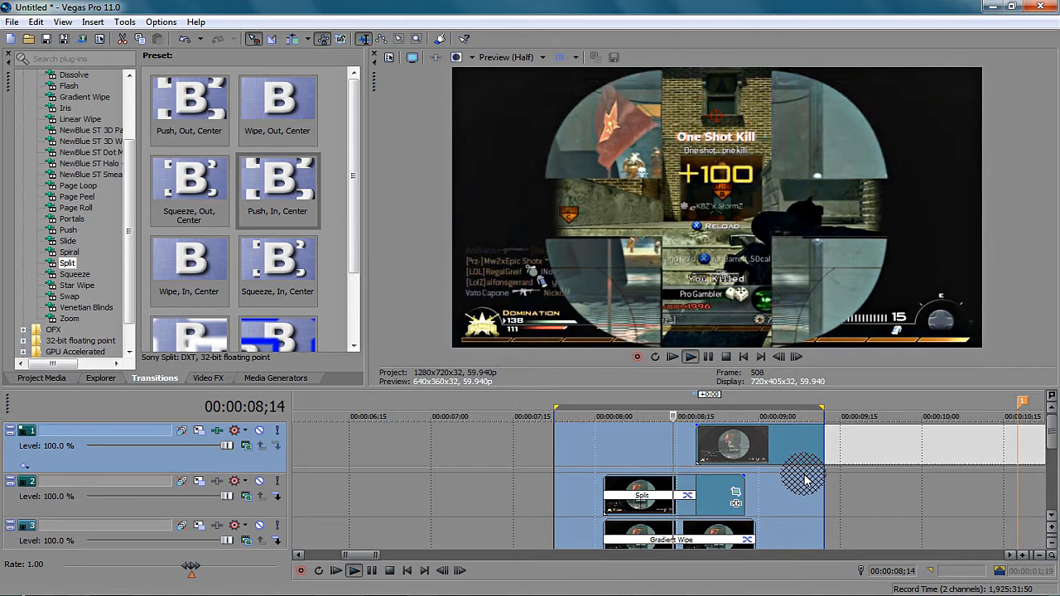
key("space")
left_click(497, 595)
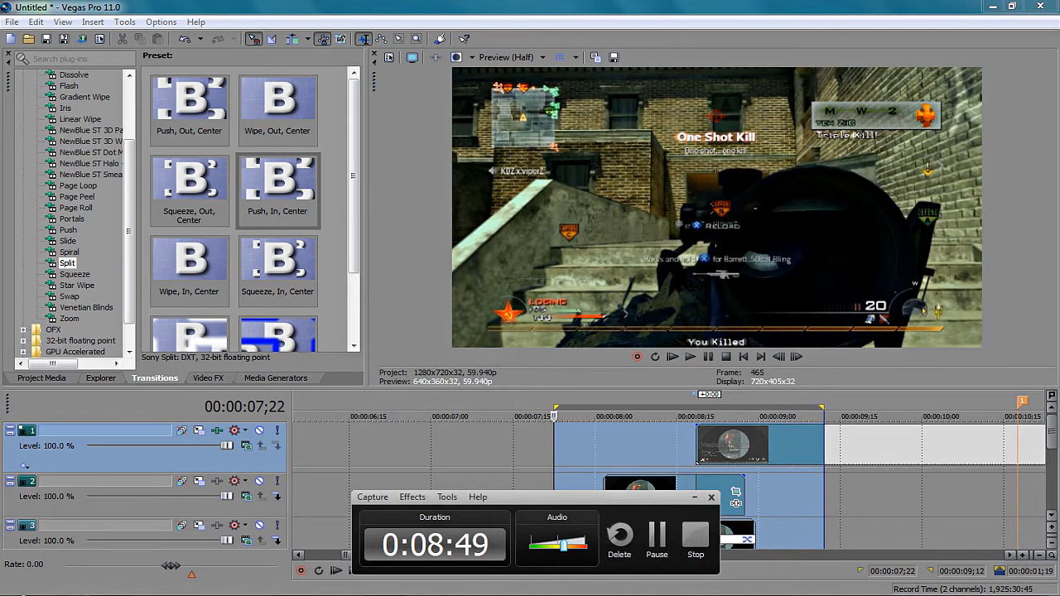